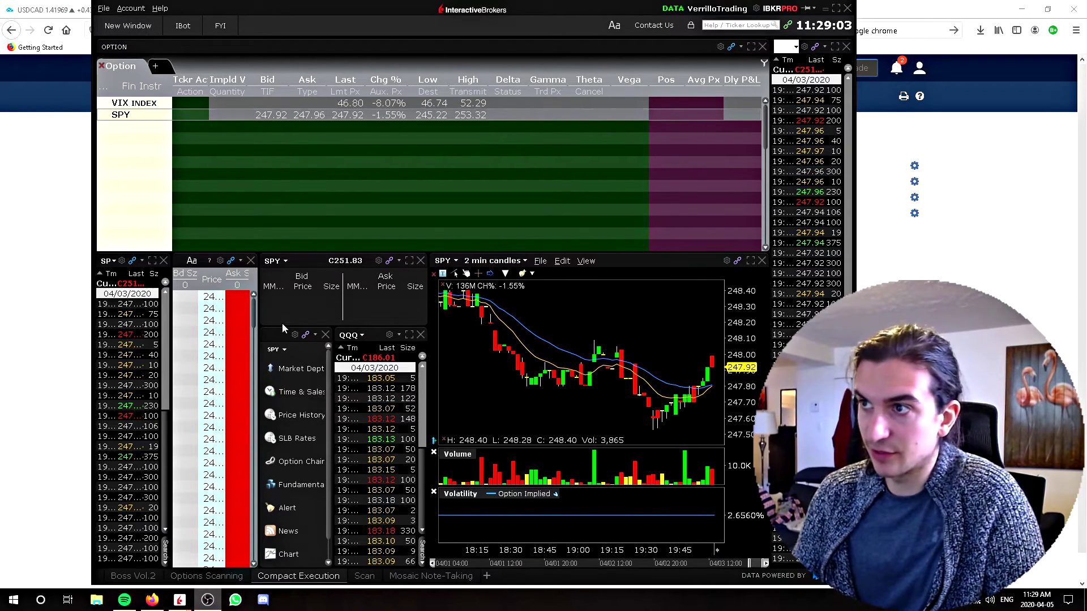
Launch Account Management from the Account menu to load the web User Settings page.
left_click(132, 9)
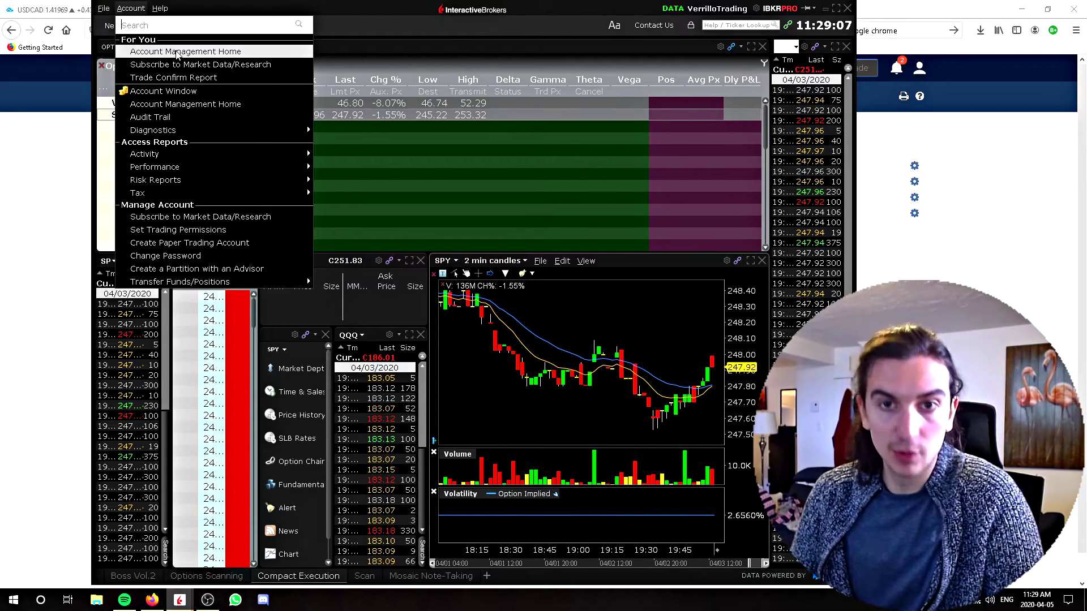
left_click(45, 261)
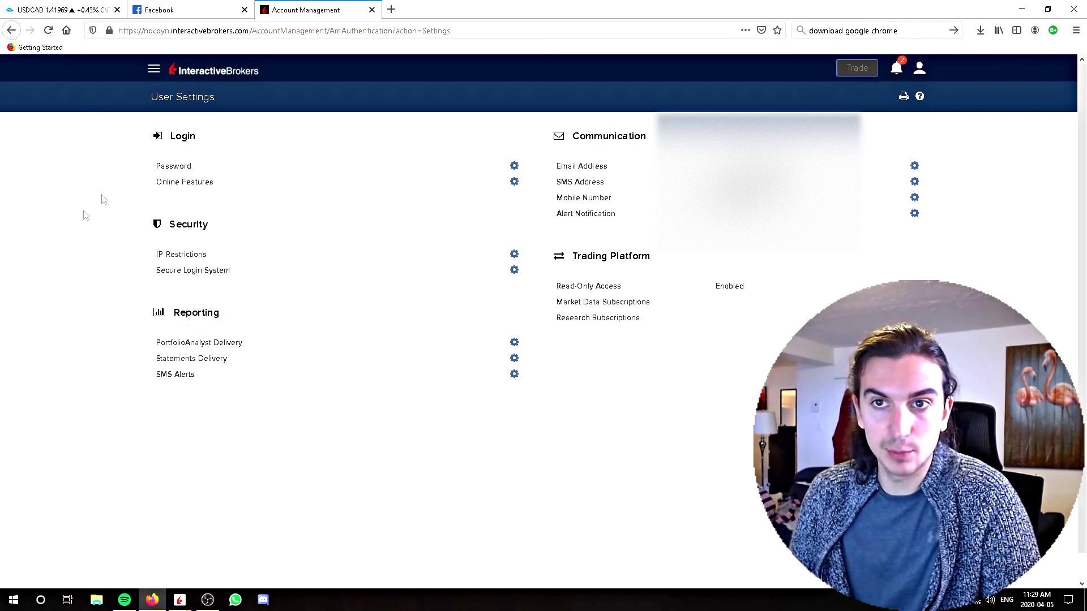
left_click(154, 71)
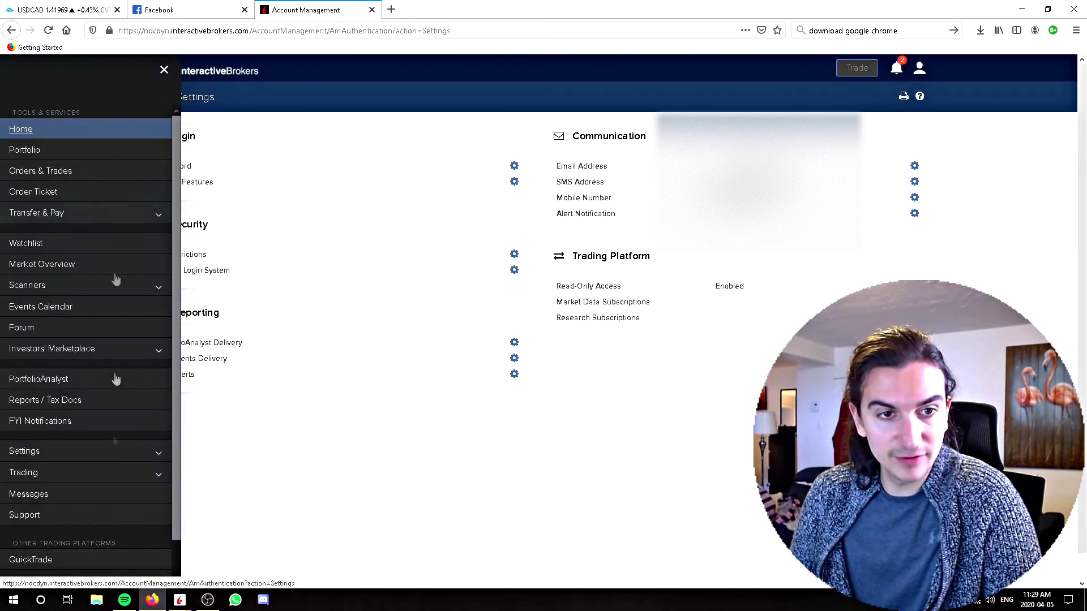
scroll(74, 226, "down", 2)
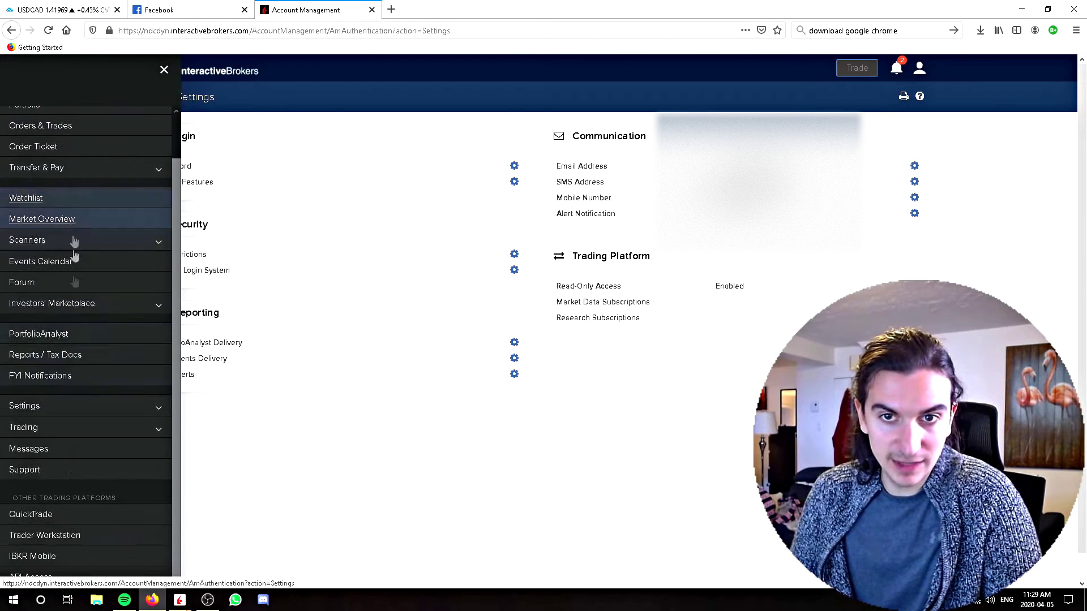
left_click(57, 412)
left_click(52, 451)
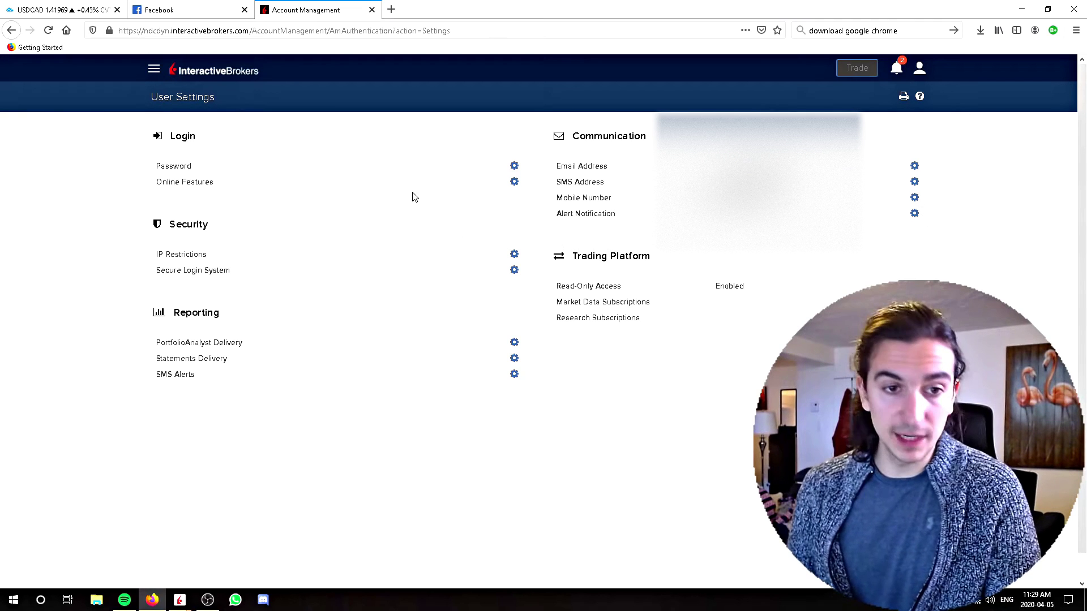
left_click_drag(555, 216, 634, 216)
left_click(630, 216)
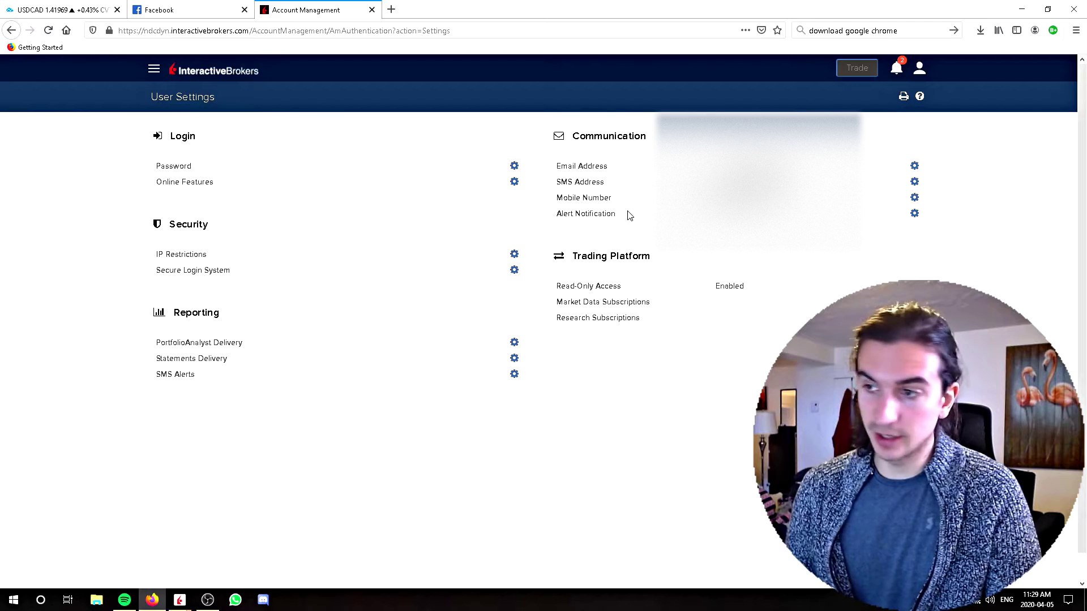
left_click(915, 213)
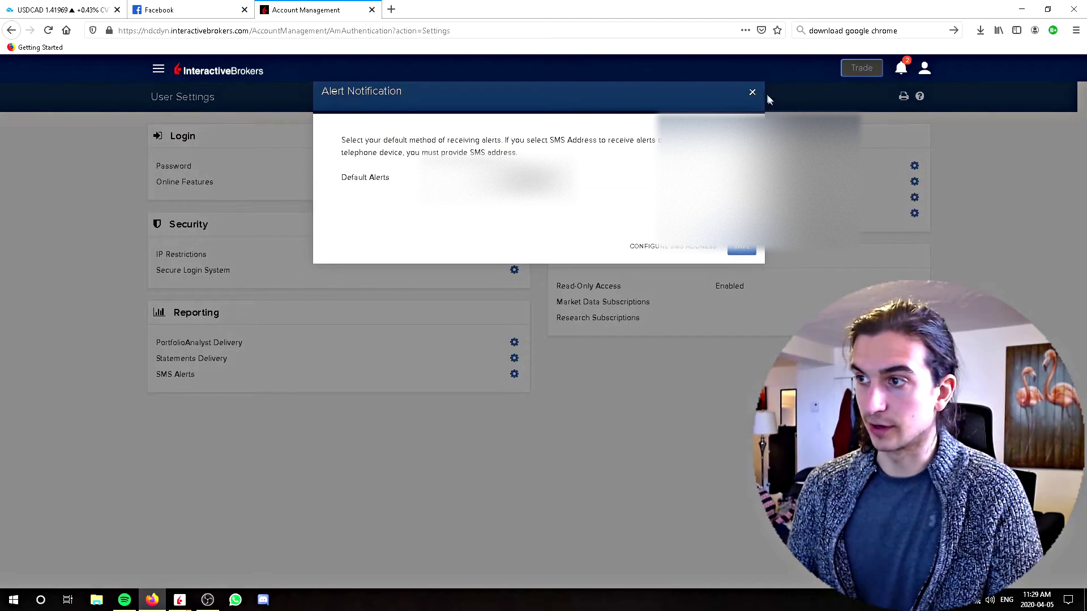
left_click(752, 92)
left_click_drag(556, 182, 604, 182)
left_click(625, 188)
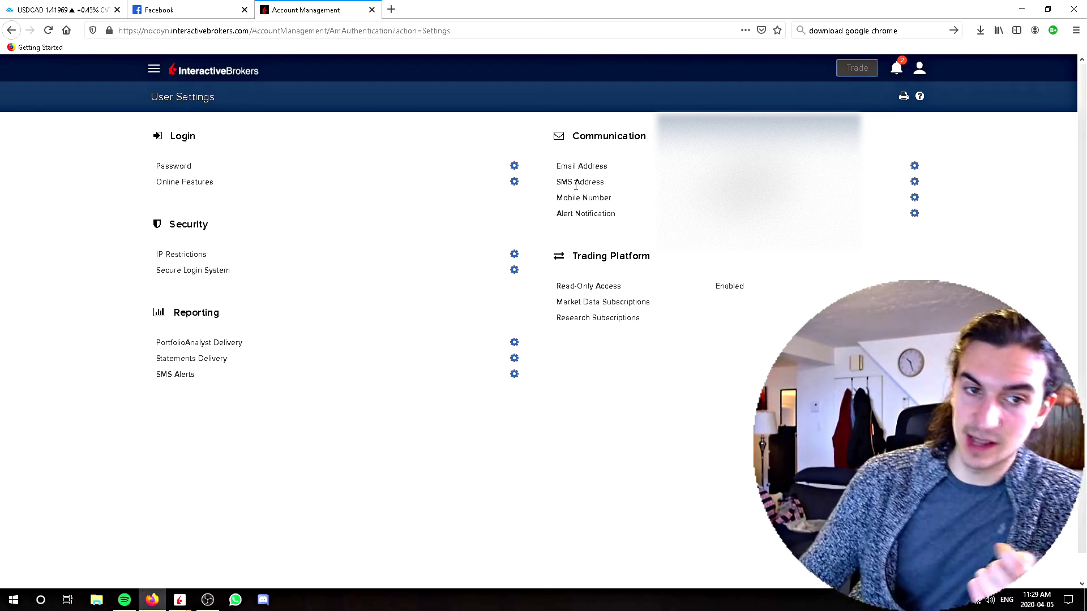
left_click(915, 182)
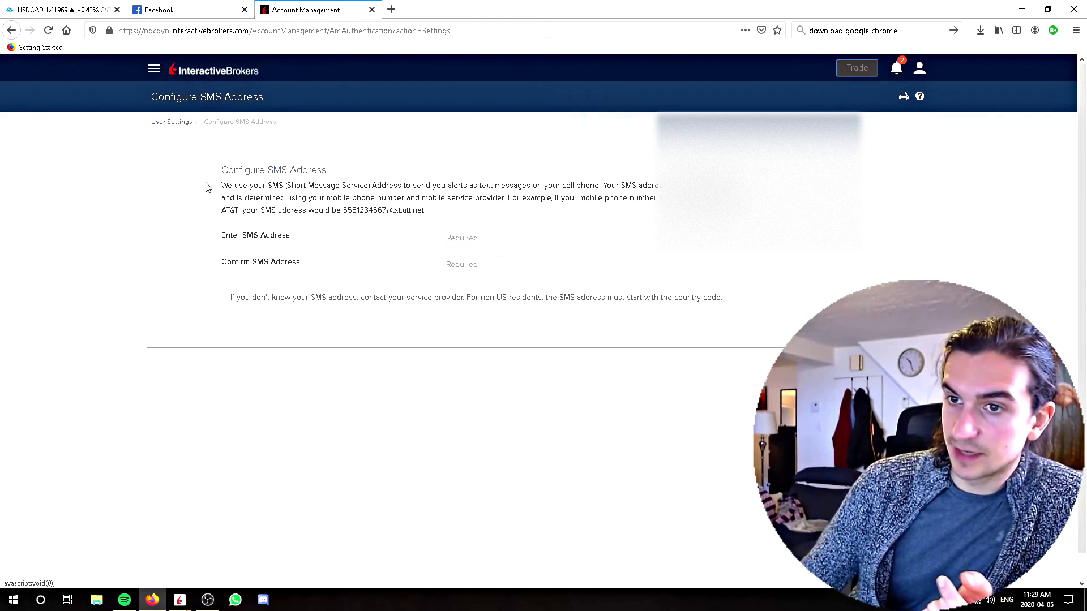
left_click_drag(255, 173, 429, 223)
left_click(360, 198)
left_click_drag(258, 170, 439, 217)
left_click(435, 216)
left_click_drag(248, 185, 372, 187)
left_click(372, 186)
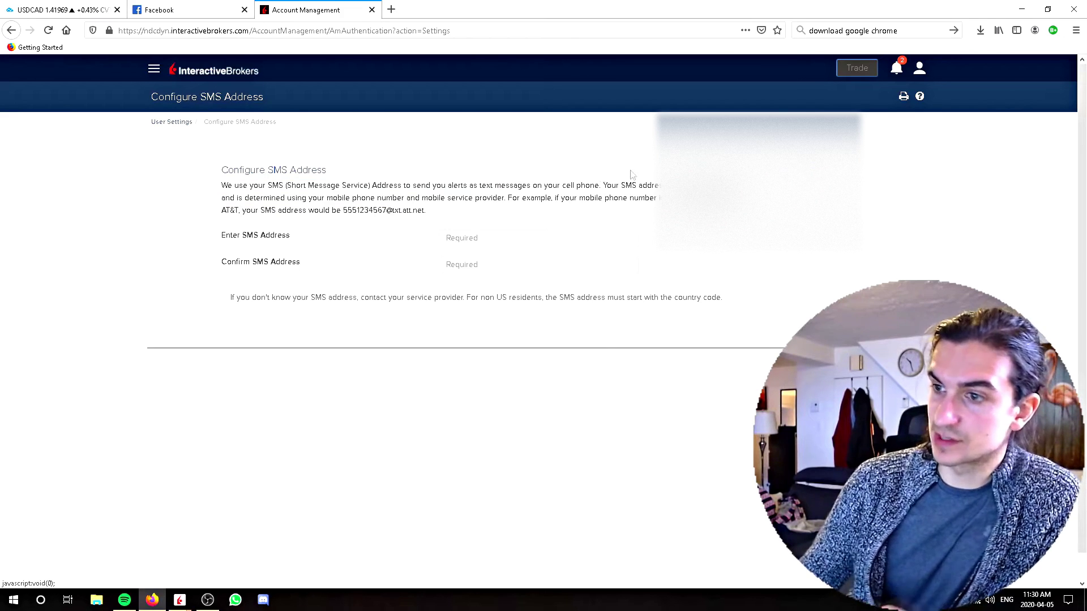
left_click(171, 123)
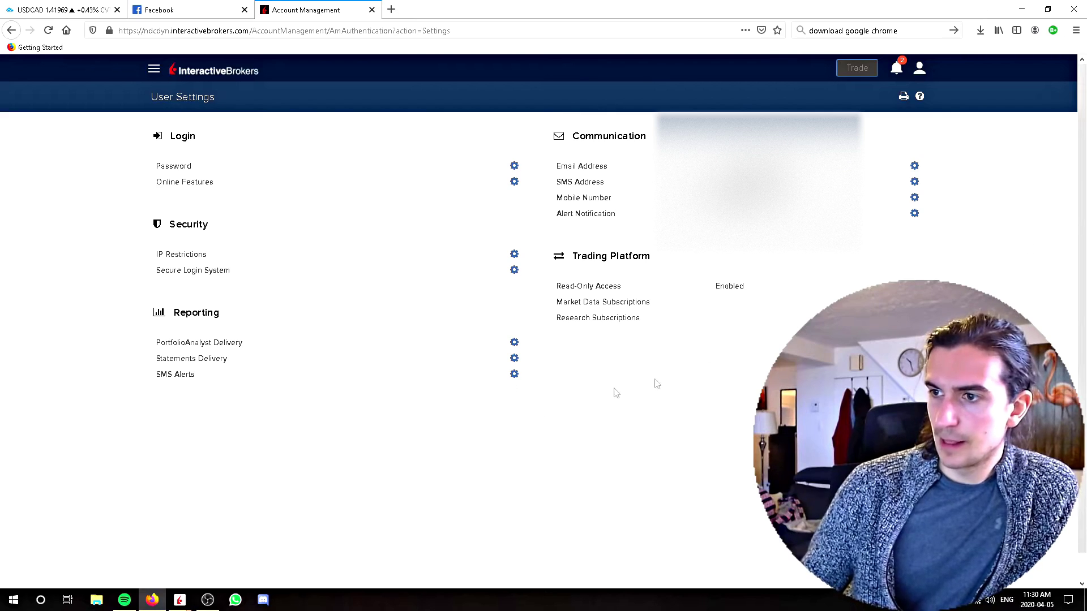
Return to Trader Workstation and view the SPY chart's context menu, then dismiss it.
mouse_move(180, 599)
left_click(158, 582)
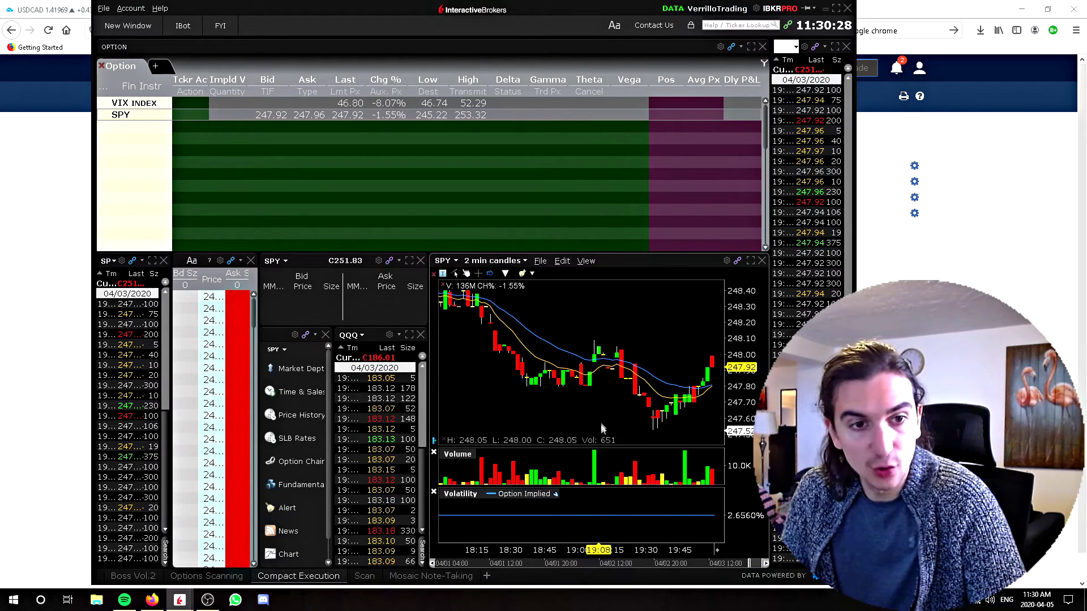
right_click(611, 412)
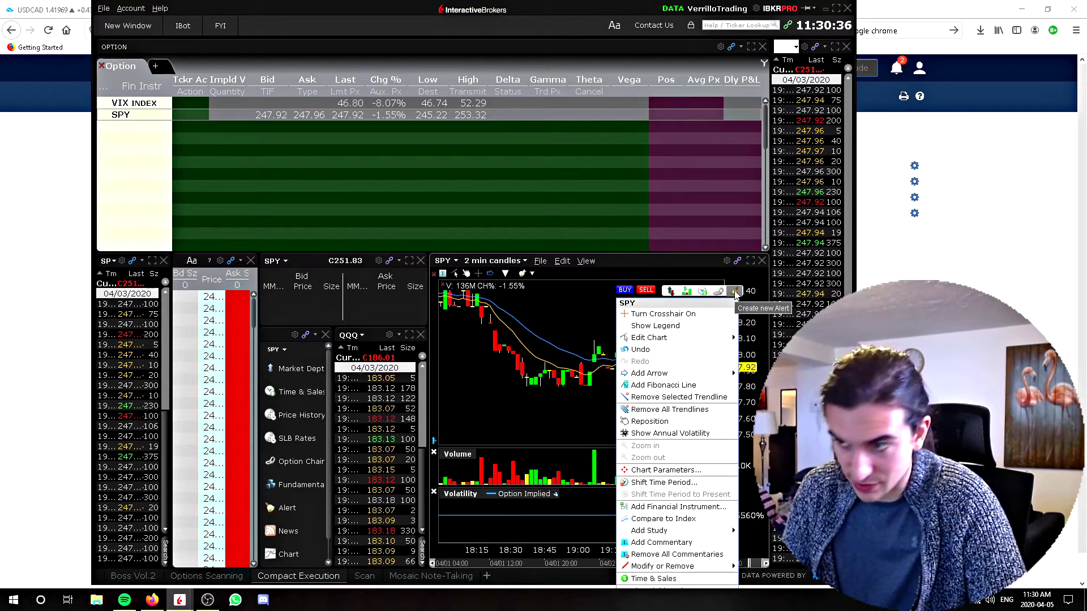
right_click(586, 405)
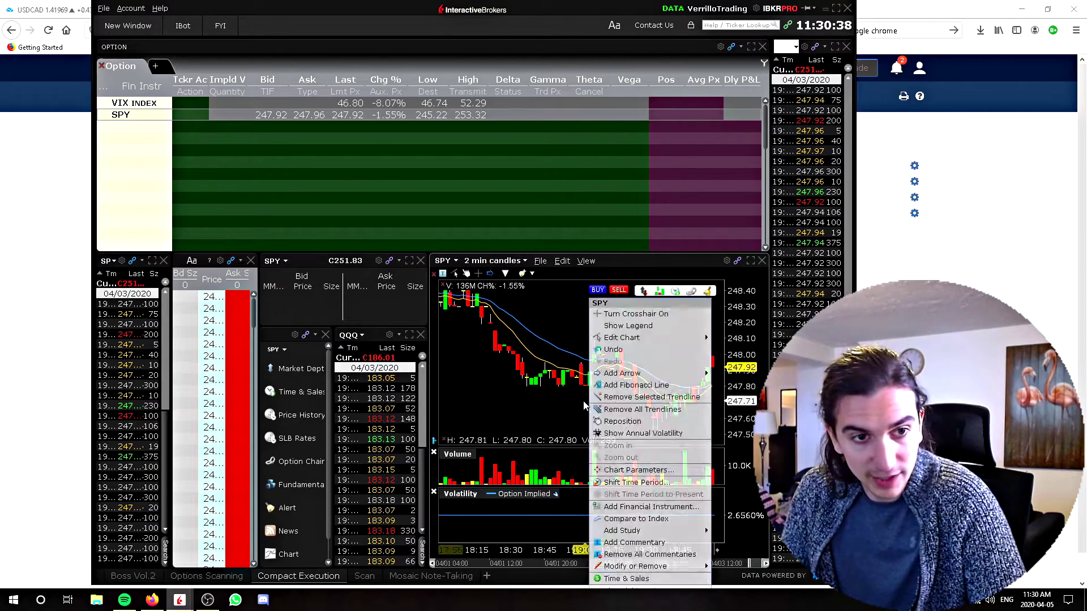
key("Escape")
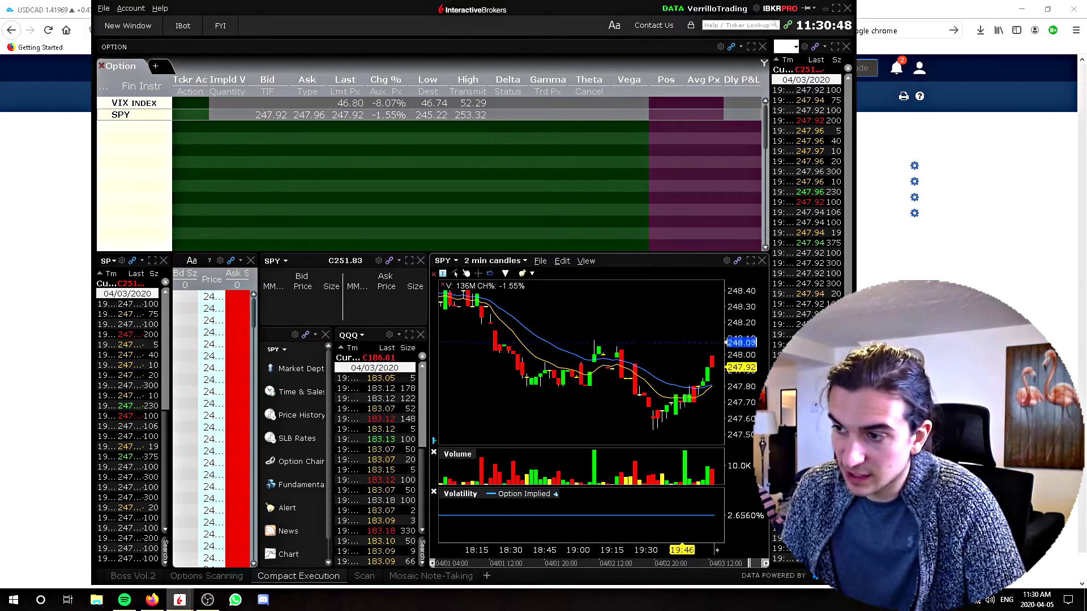
left_click(678, 310)
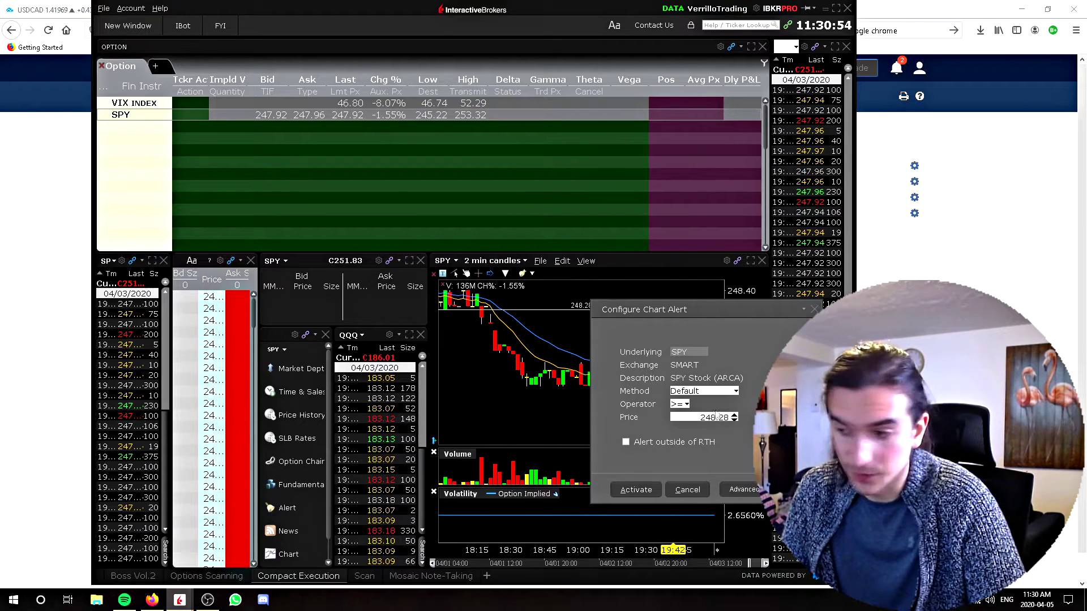
left_click(735, 416)
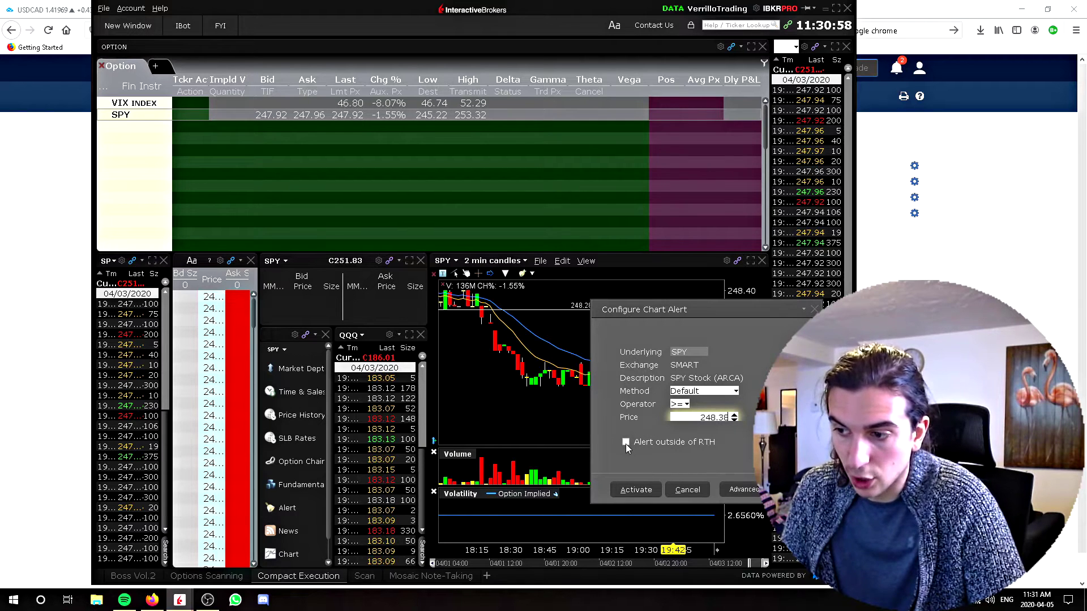
left_click(687, 405)
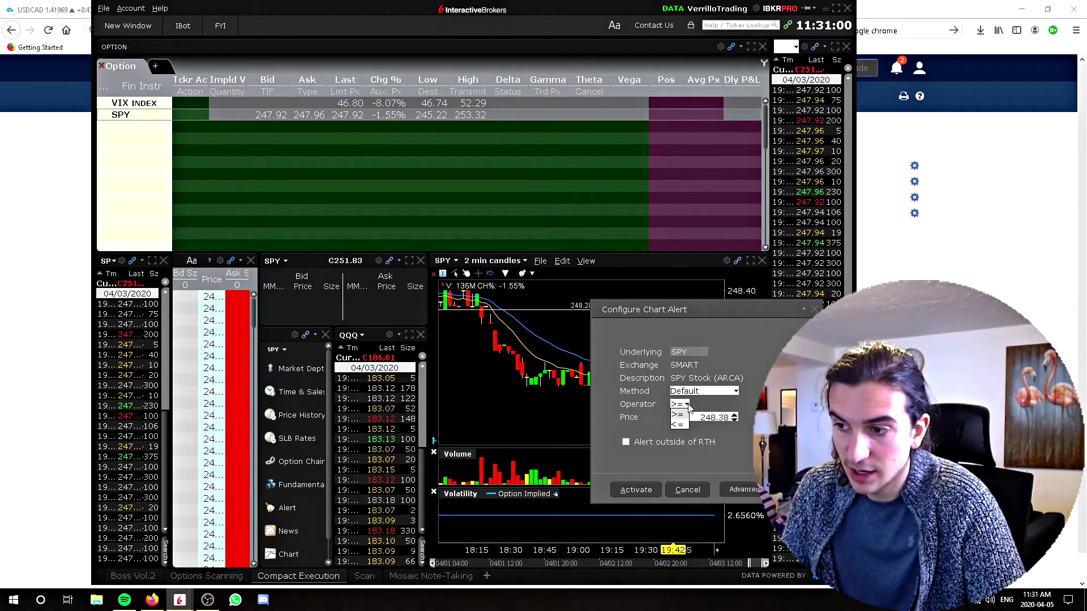
left_click(677, 419)
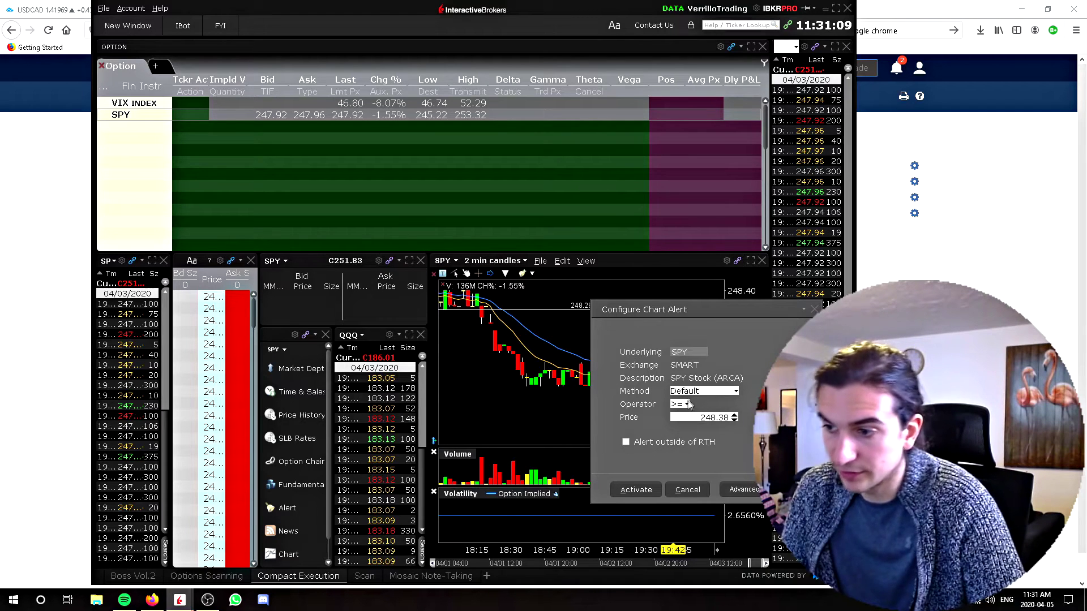
left_click(686, 404)
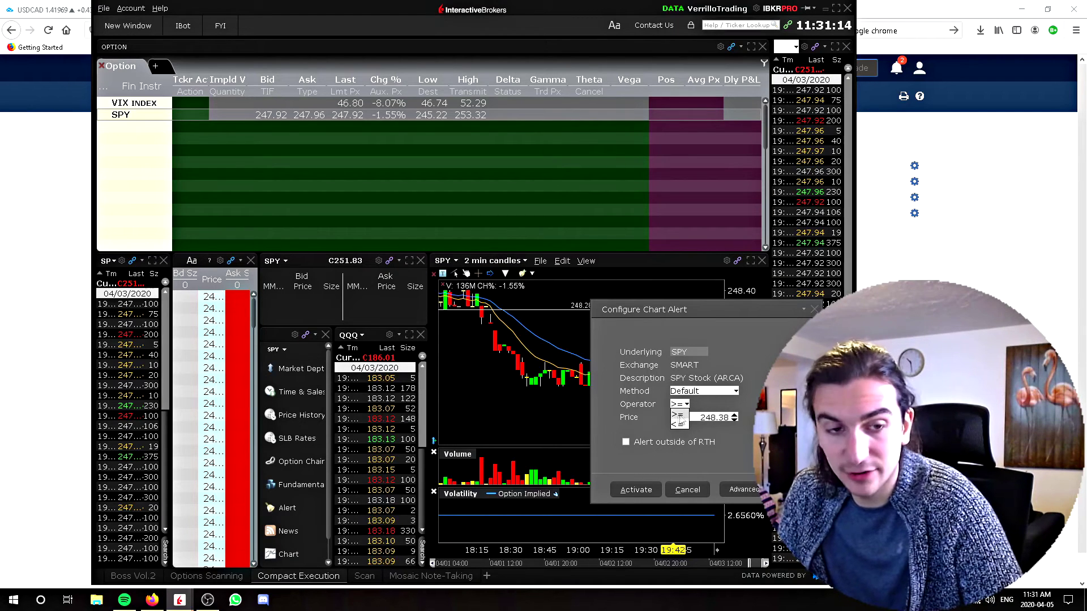
left_click(677, 425)
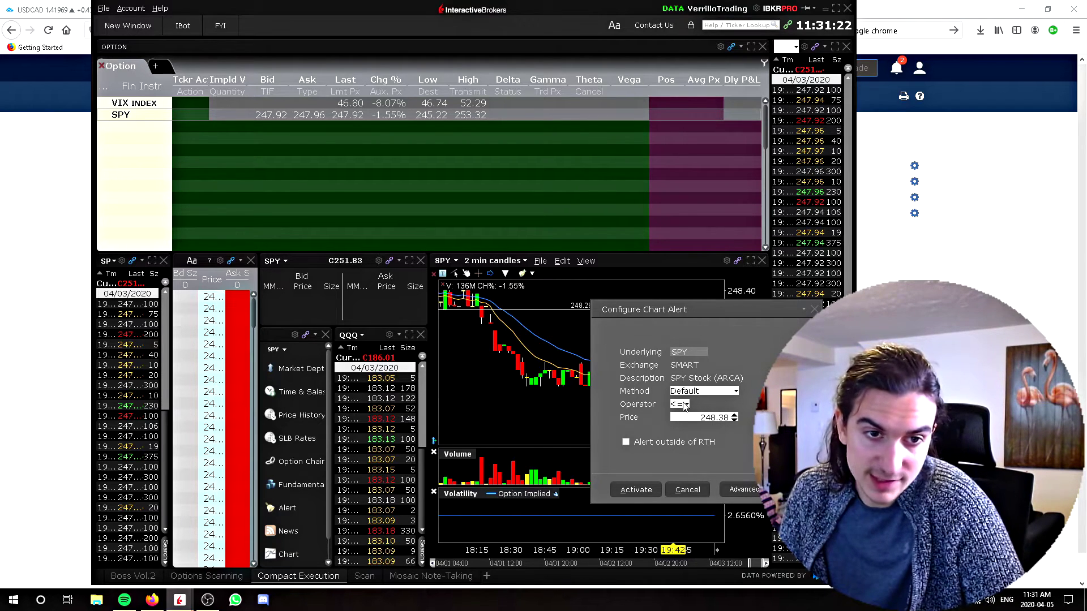
left_click(685, 405)
left_click(678, 415)
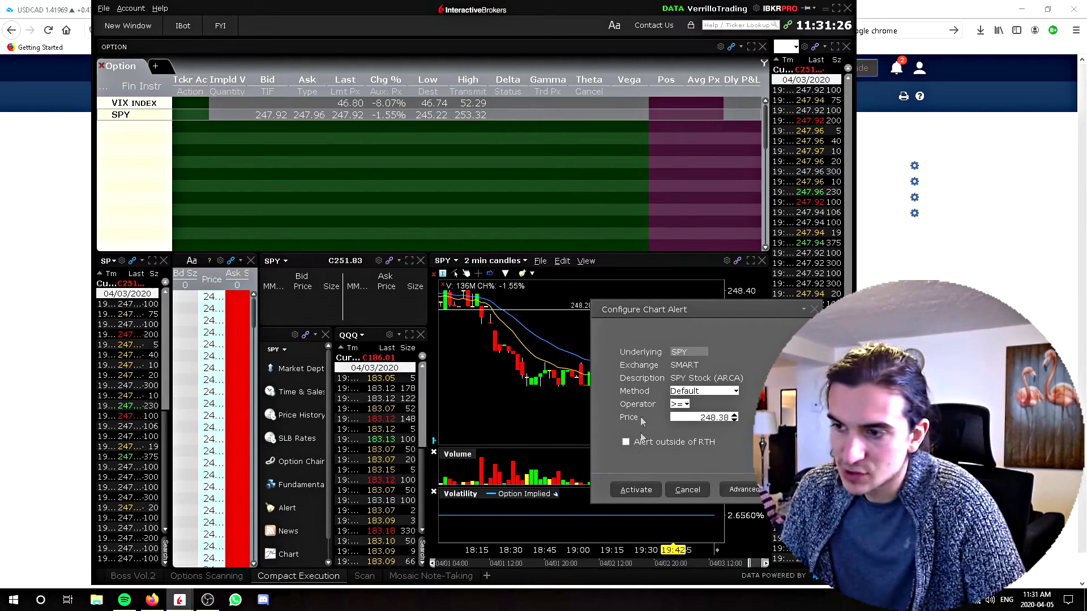
left_click_drag(706, 307, 403, 252)
left_click(514, 253)
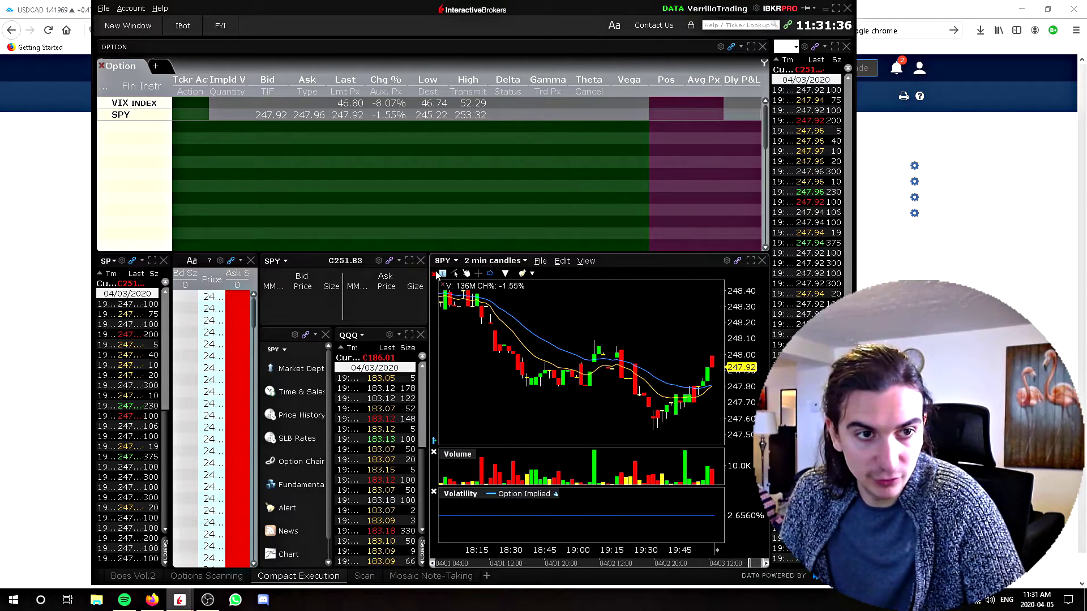
left_click(533, 274)
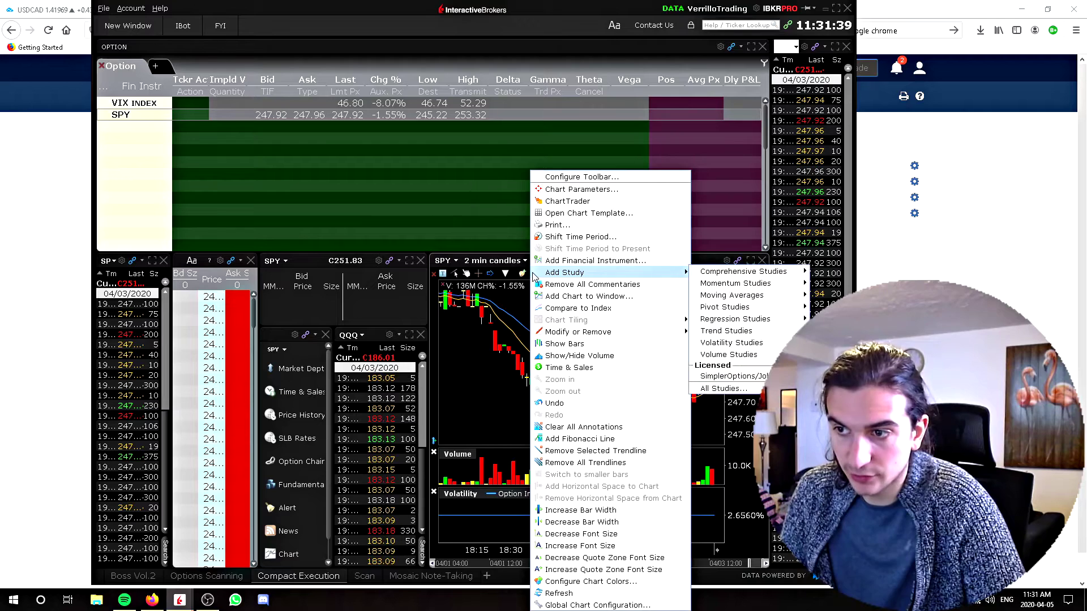
left_click(565, 178)
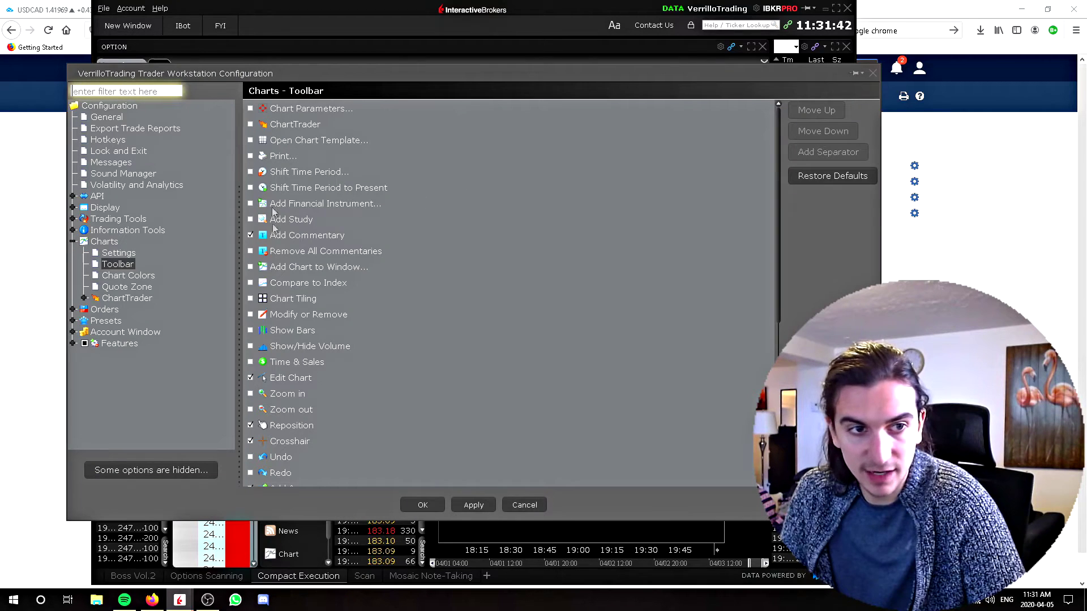
scroll(302, 264, "down", 3)
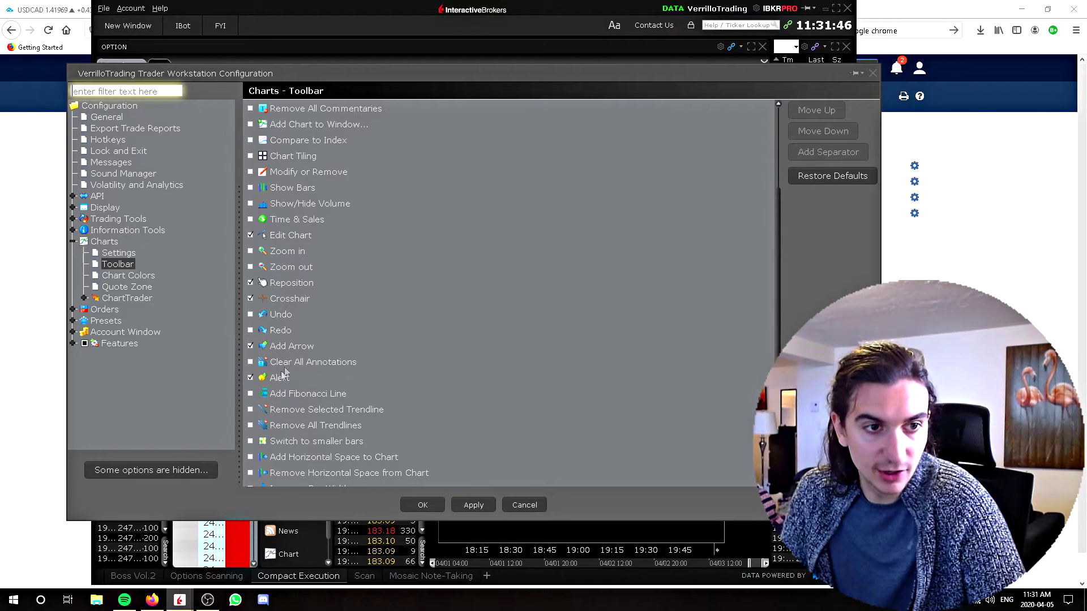
left_click(873, 73)
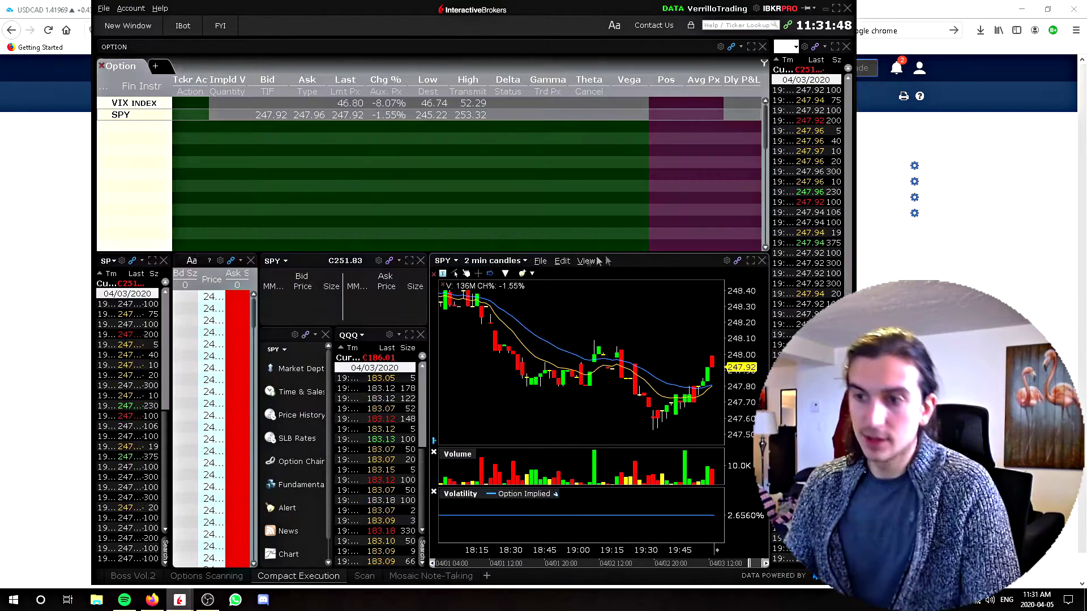
left_click(523, 274)
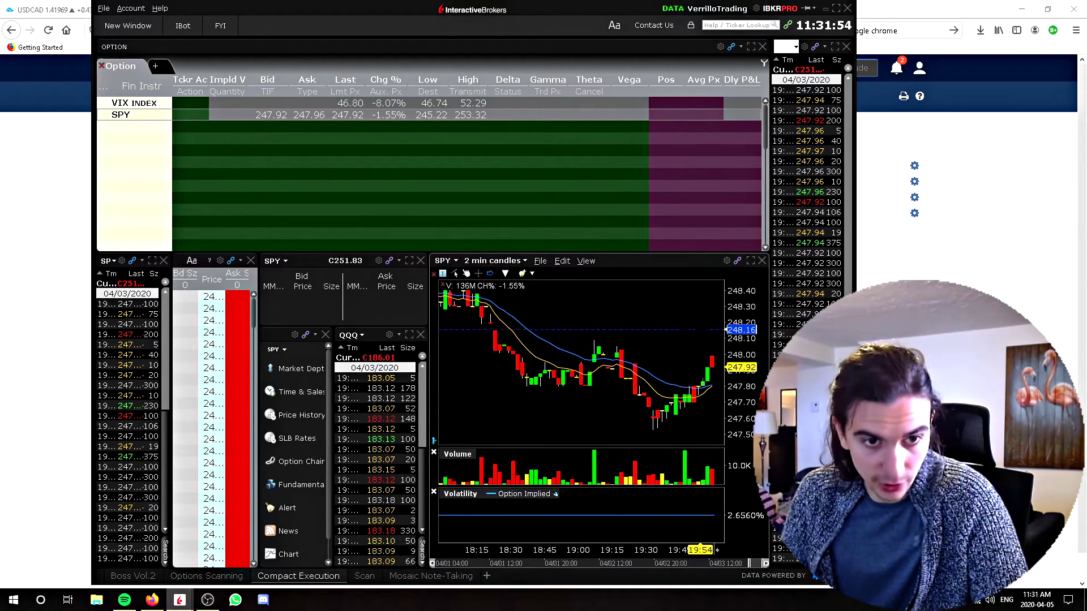
left_click(705, 321)
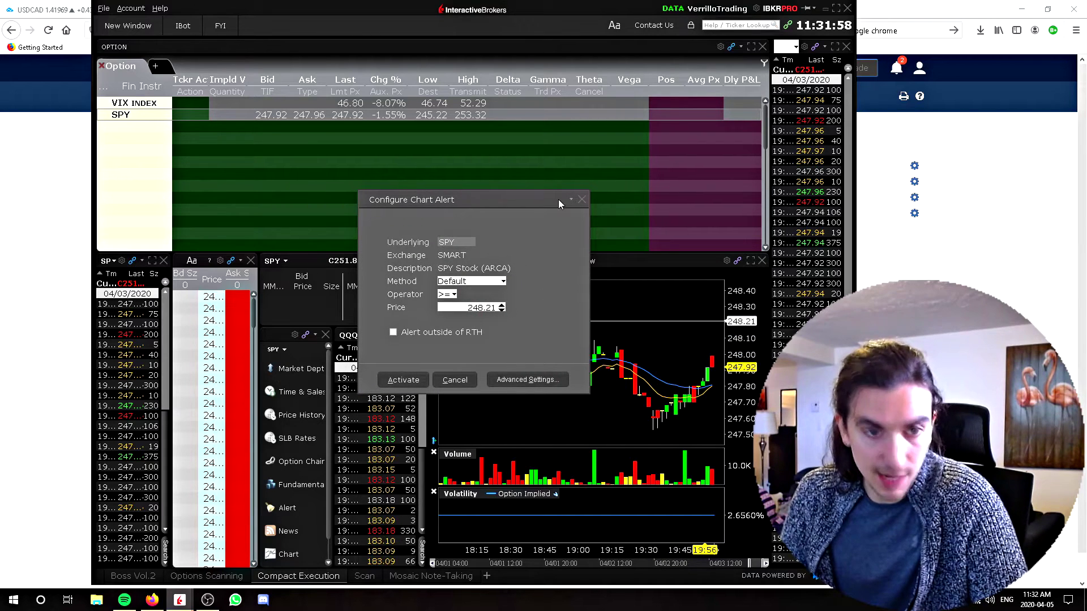
left_click(579, 200)
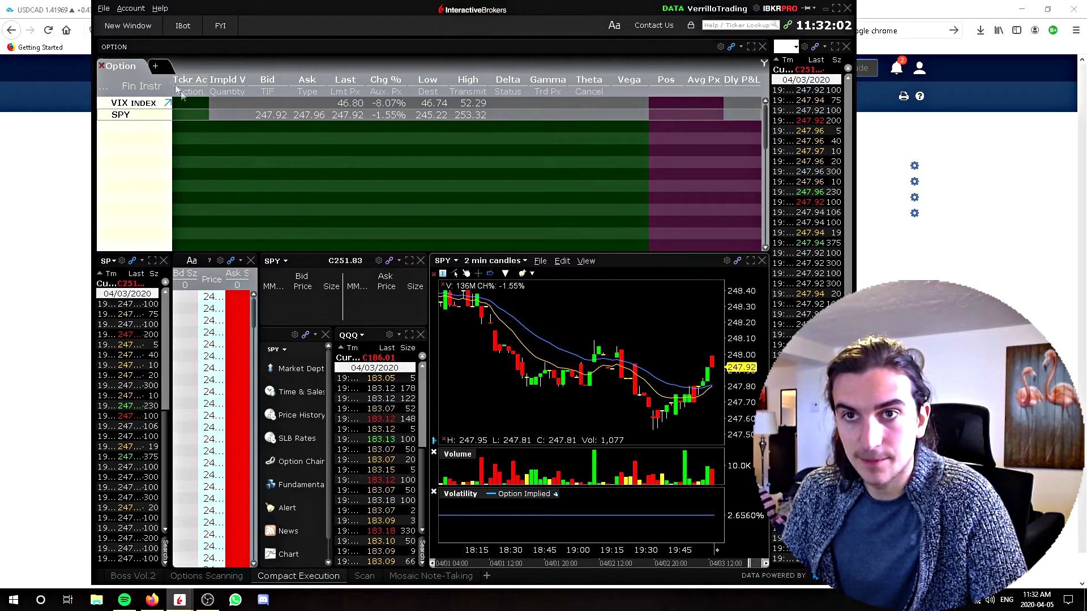
left_click(105, 10)
Go to the general alert settings under Information Tools > Alerts in Global Configuration.
left_click(128, 52)
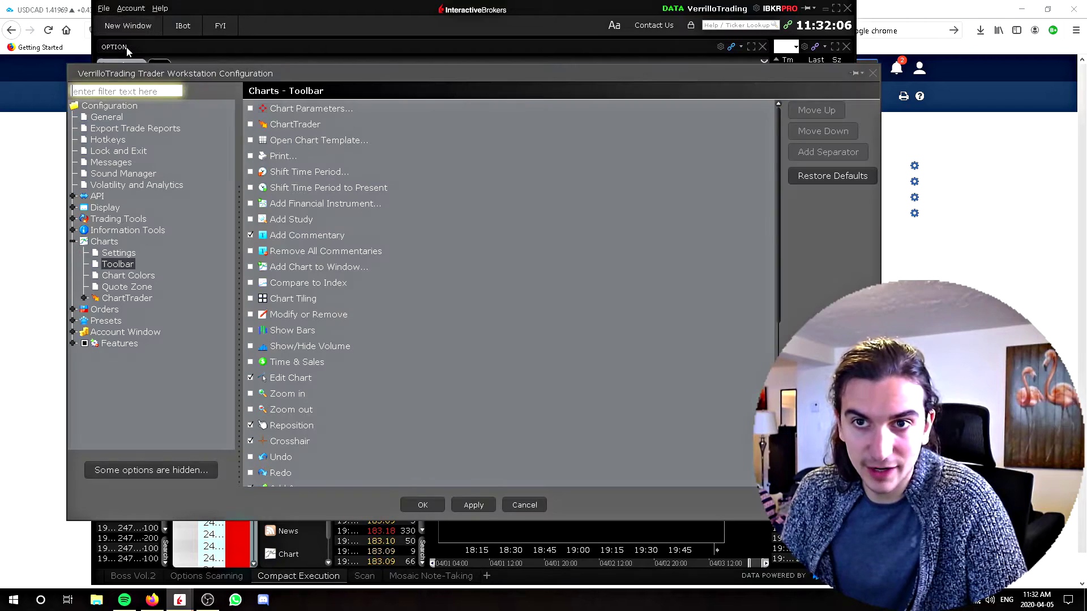
left_click(73, 230)
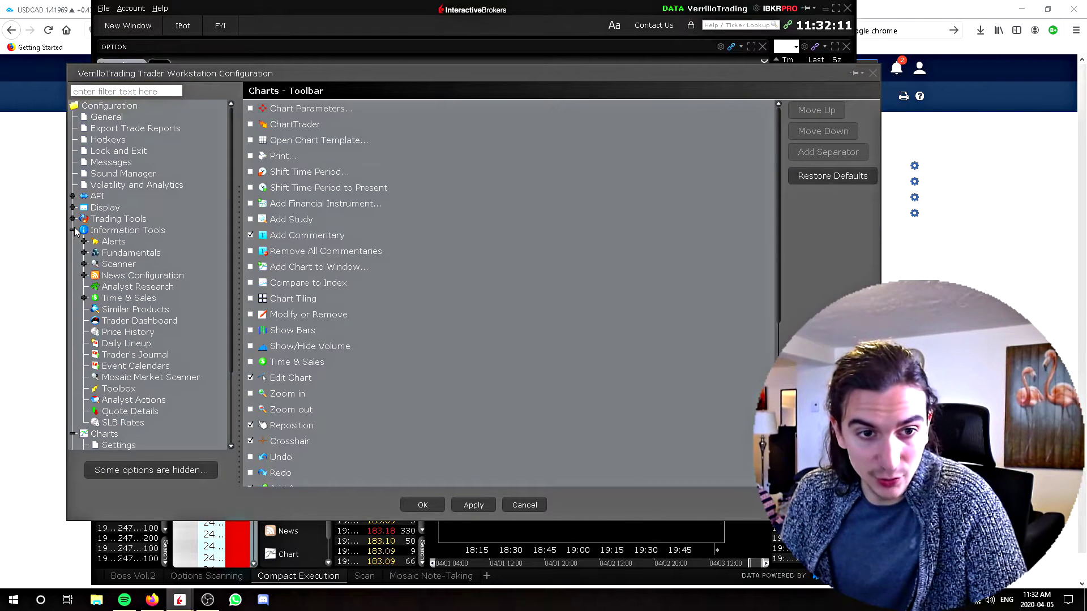
left_click(107, 243)
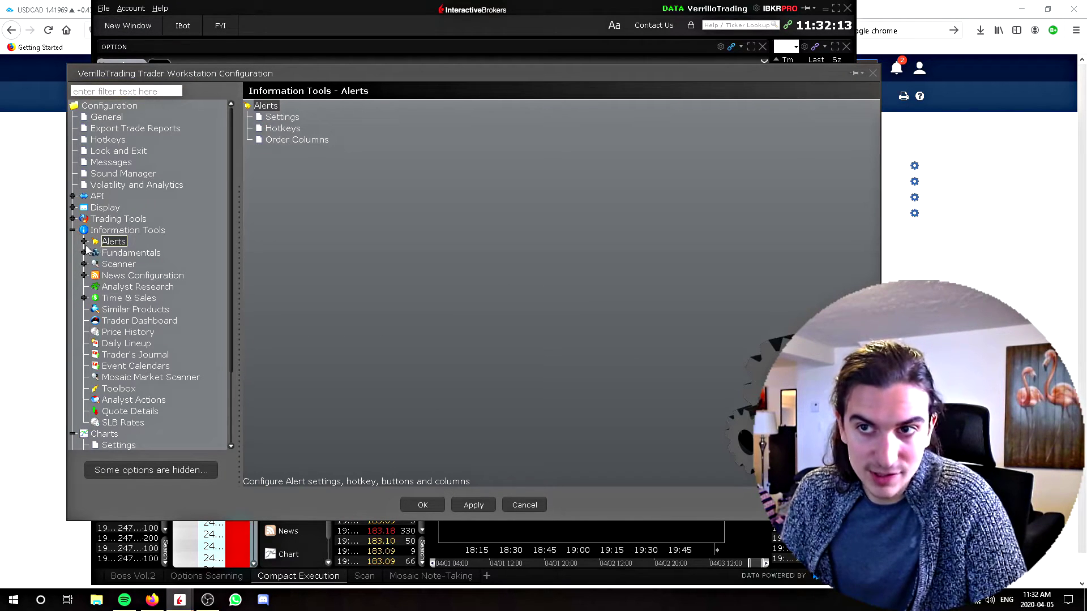
left_click(274, 118)
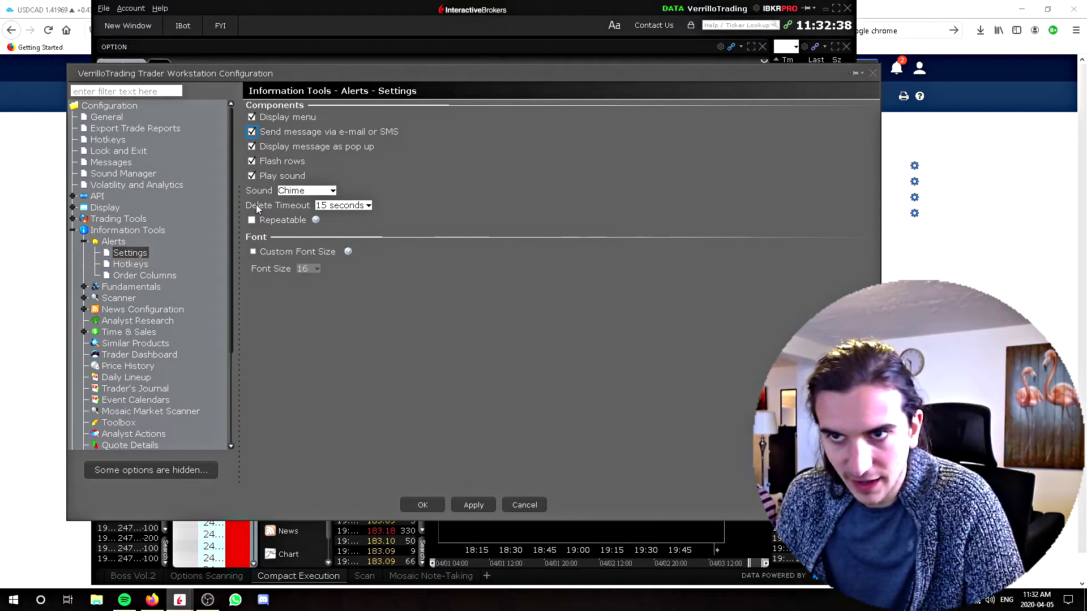
Keep Chime sound and 15-second delete timeout, leave Repeatable off, and save the settings.
left_click(332, 191)
left_click(333, 193)
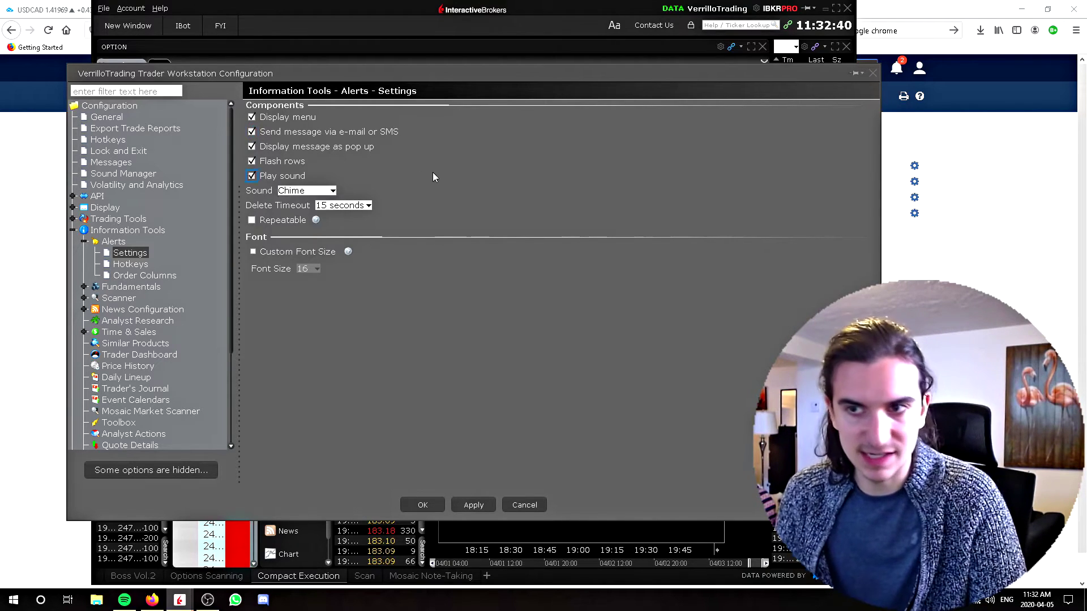
left_click(368, 205)
left_click(366, 207)
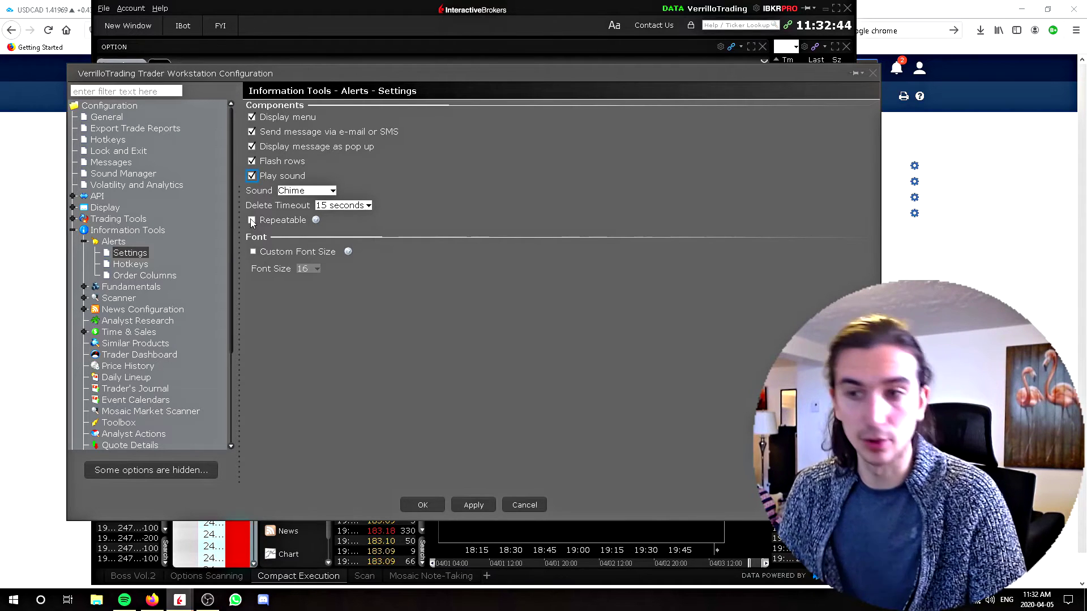
left_click(252, 221)
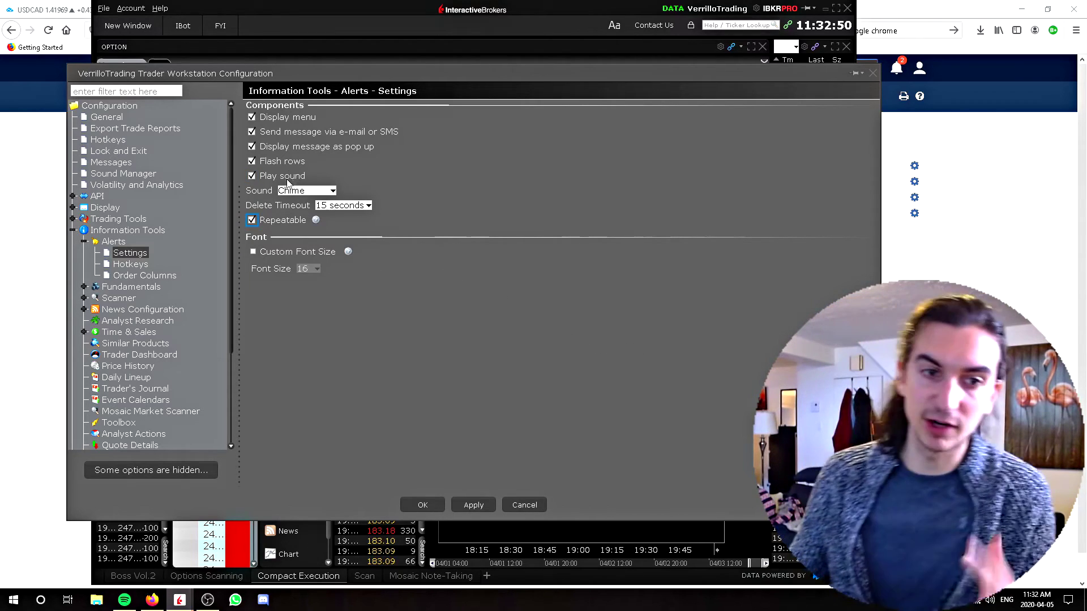
left_click(266, 221)
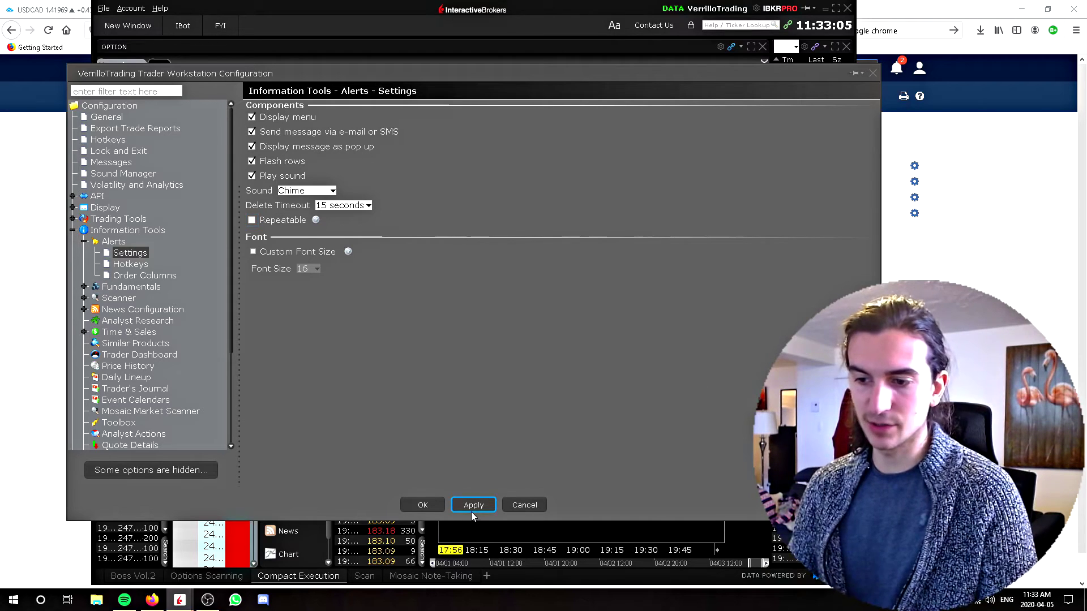
left_click(425, 504)
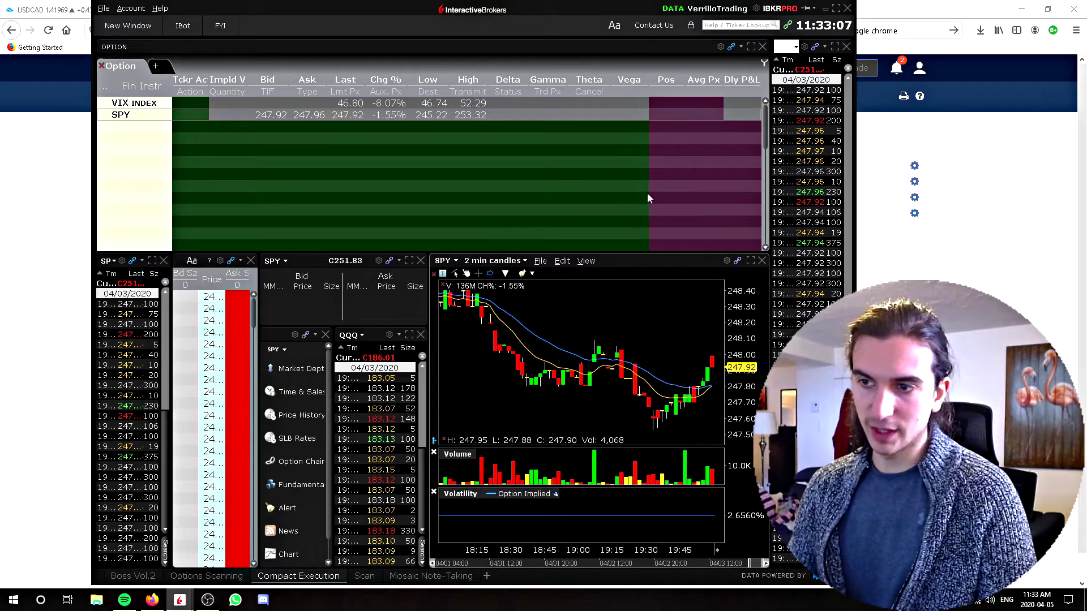
Place a SPY price alert line at 248.25 on the chart and bring it into the full alert editor.
left_click(523, 275)
left_click(512, 314)
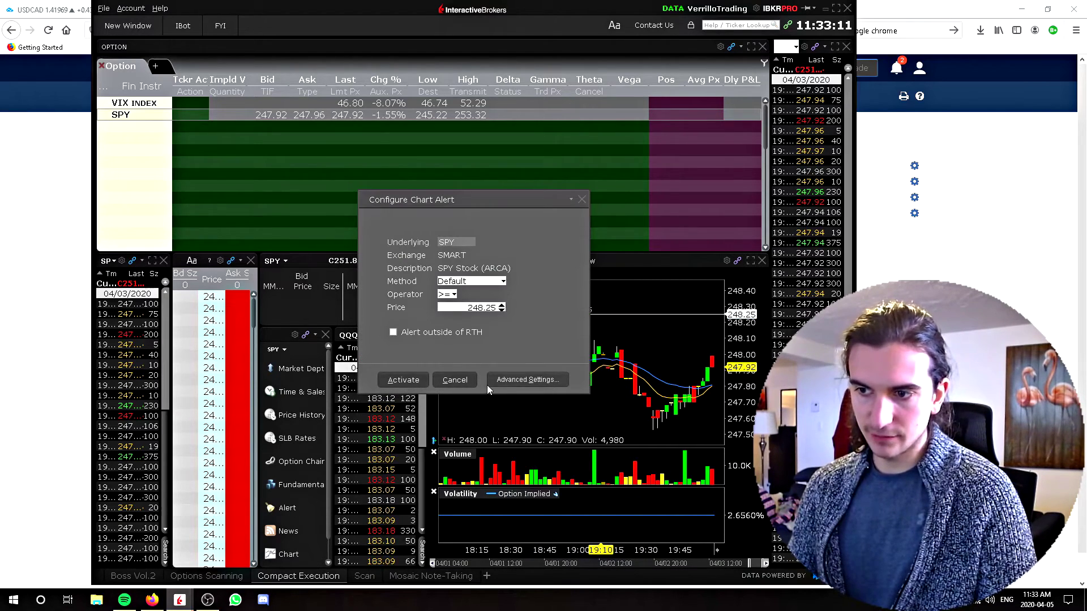
left_click(505, 383)
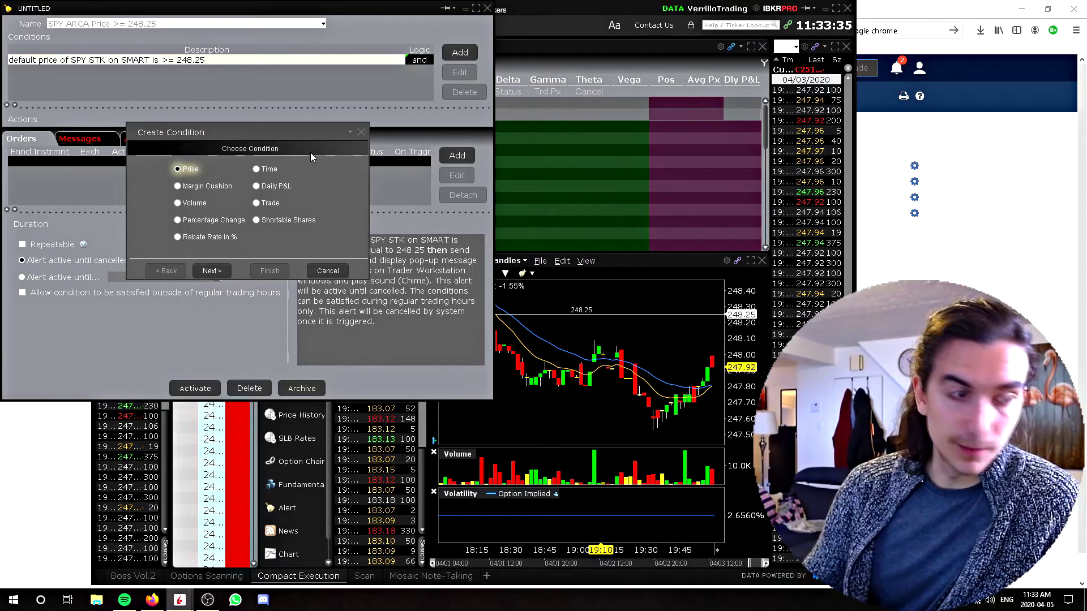
left_click(328, 270)
left_click_drag(246, 8, 447, 88)
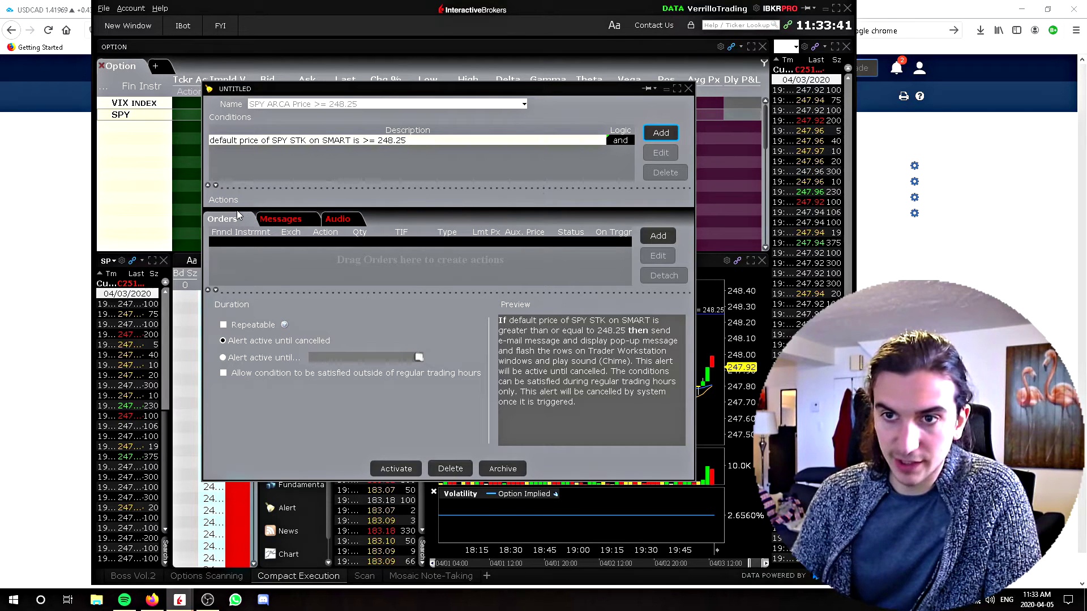
Keep e-mail/SMS messaging on for the SPY 248.25 alert, activate it, and close the editor.
left_click(270, 226)
left_click(315, 224)
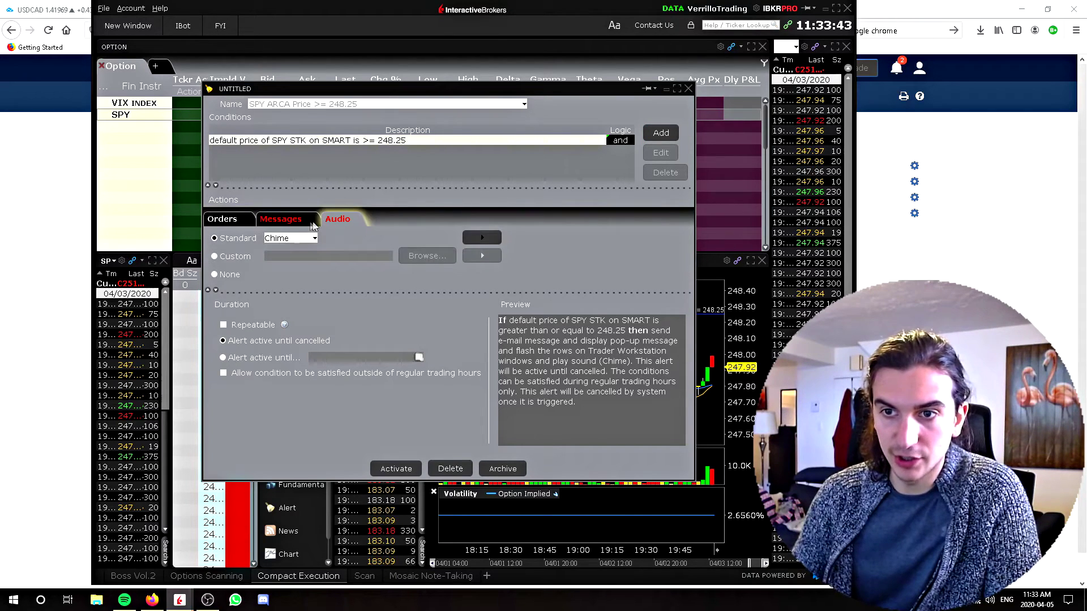
left_click(297, 226)
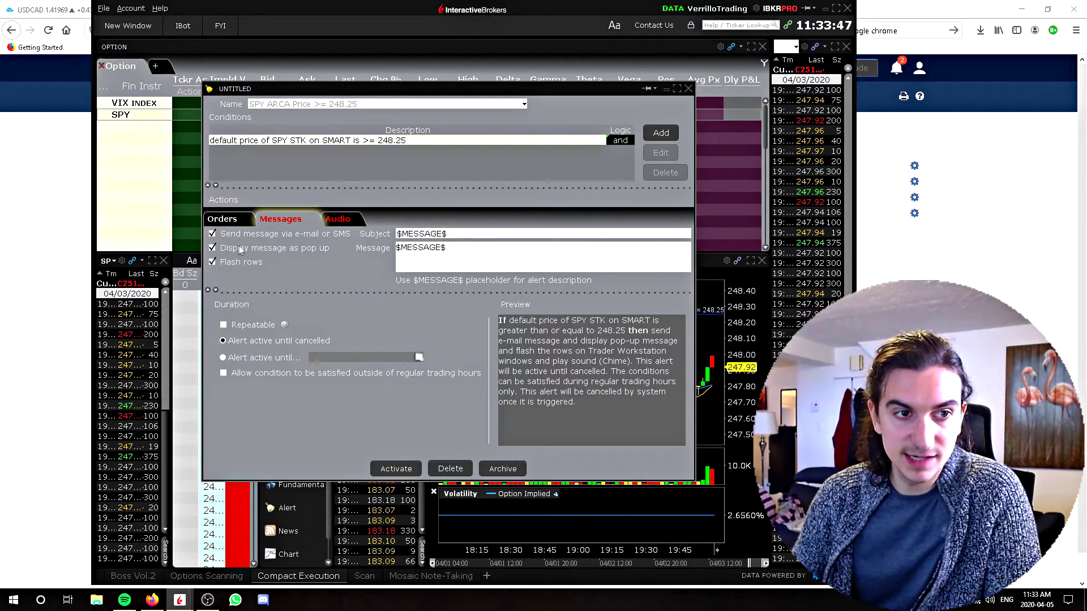
left_click(212, 234)
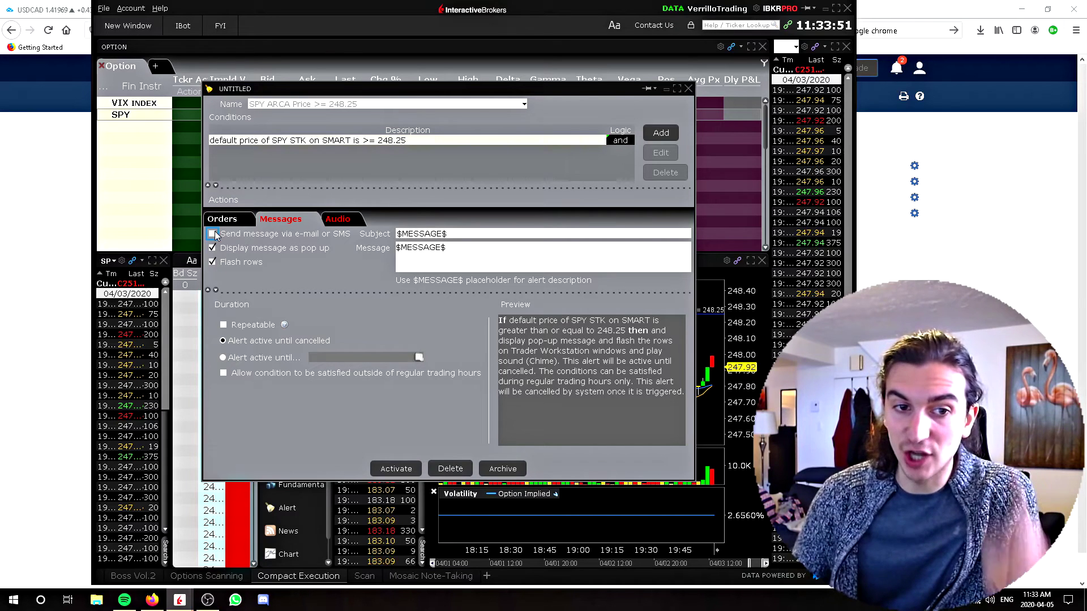
left_click(212, 234)
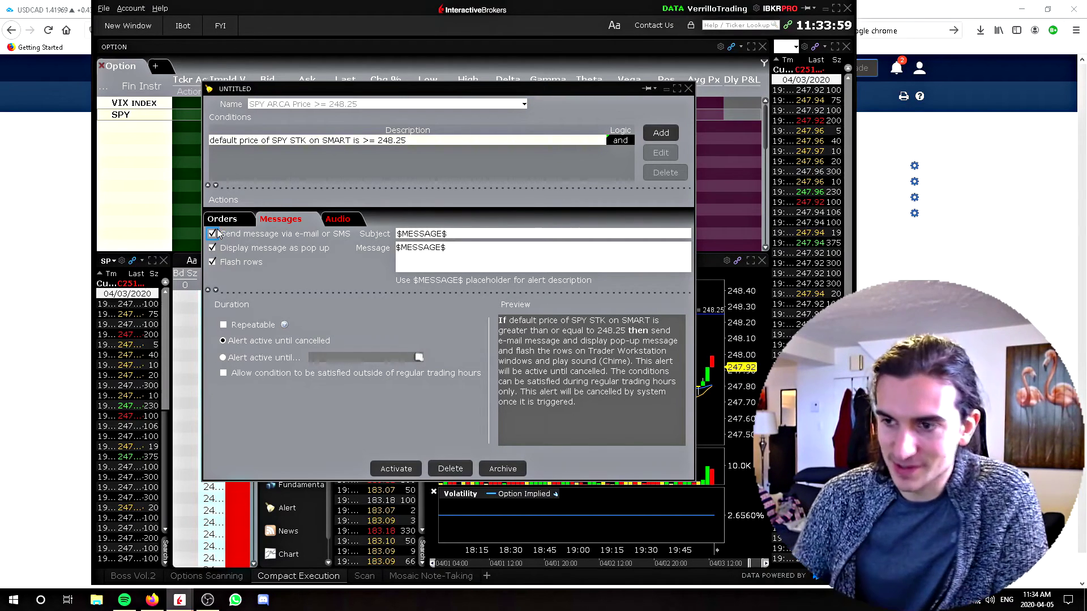
left_click(405, 471)
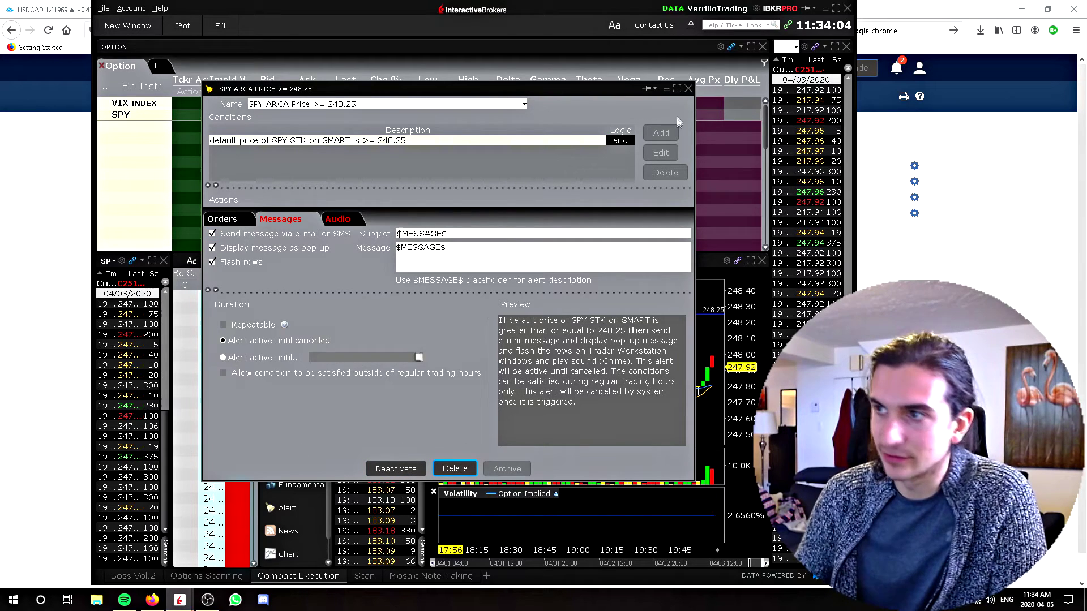
left_click(689, 90)
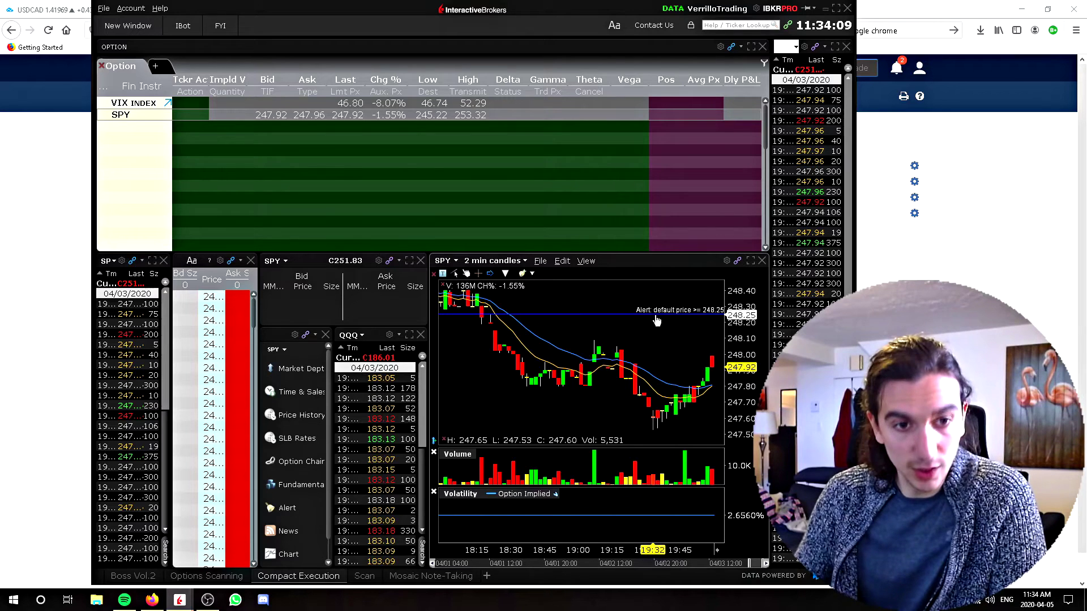
left_click(130, 26)
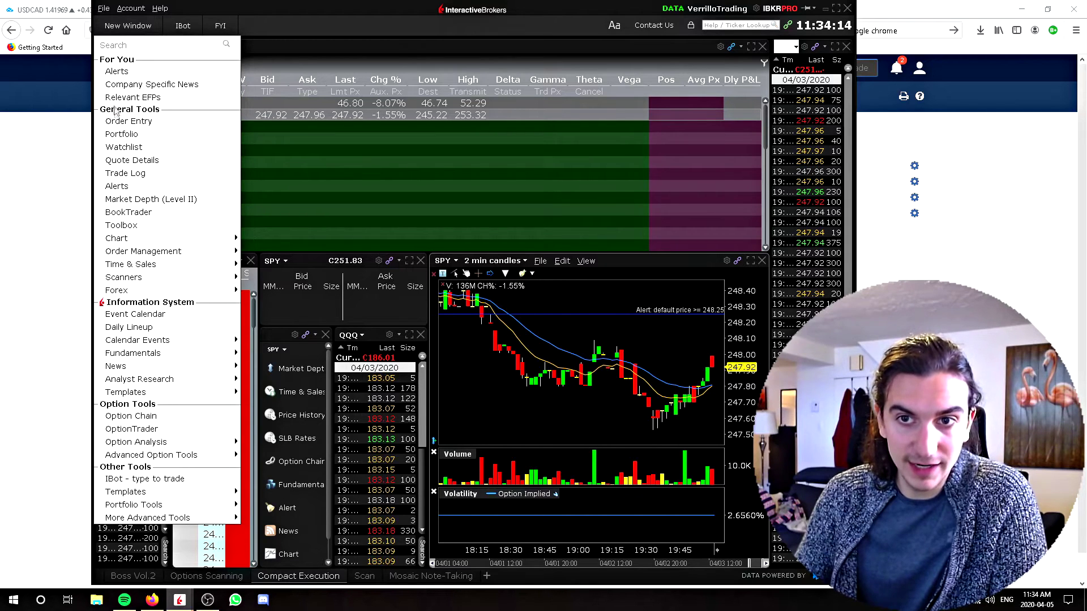
left_click(117, 186)
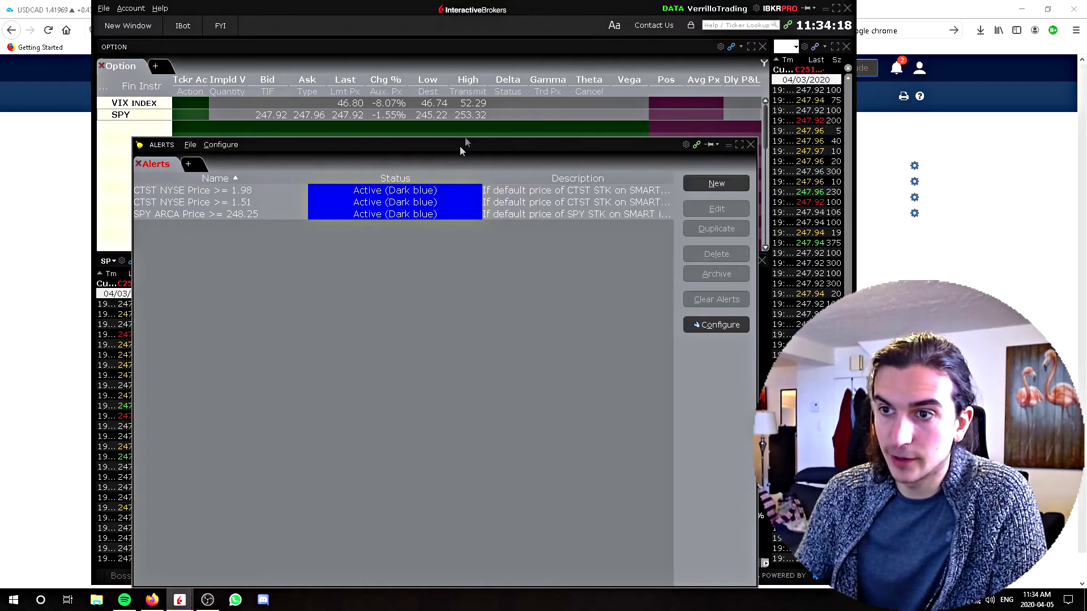
left_click_drag(460, 146, 514, 116)
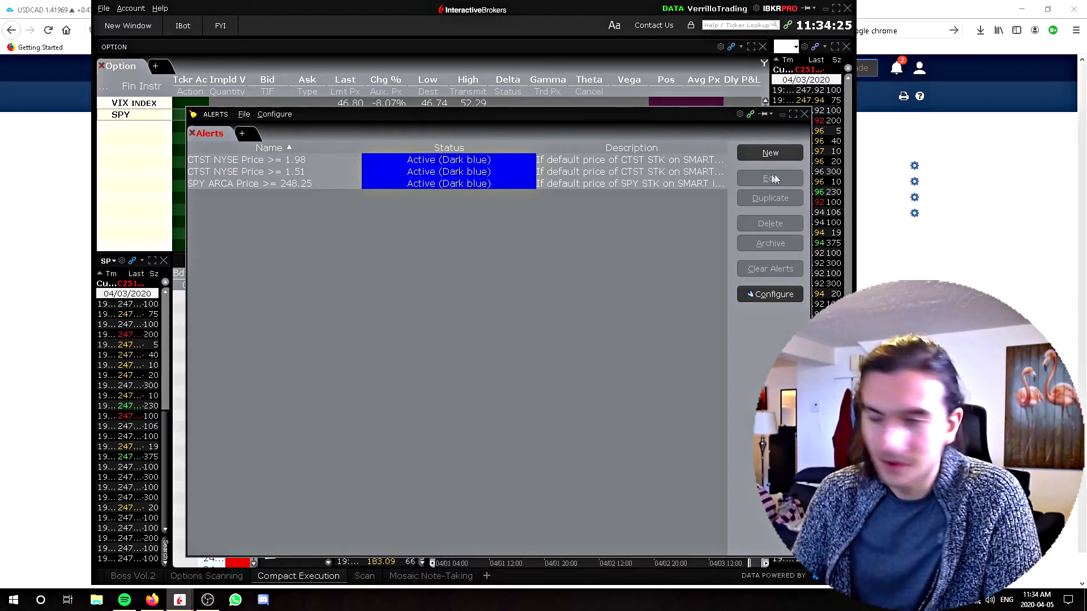
left_click(805, 114)
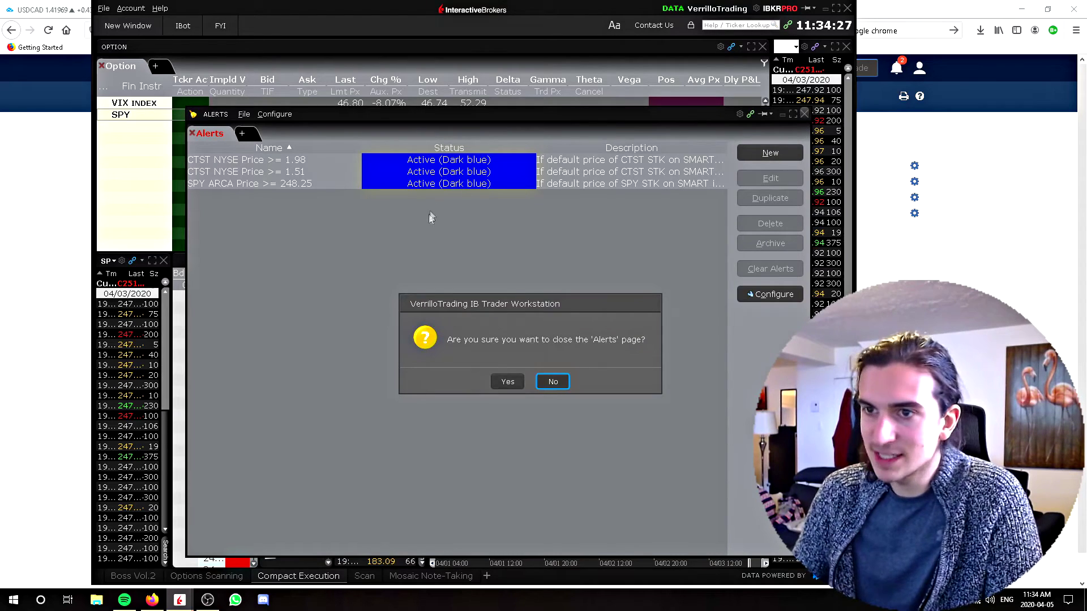
left_click(513, 381)
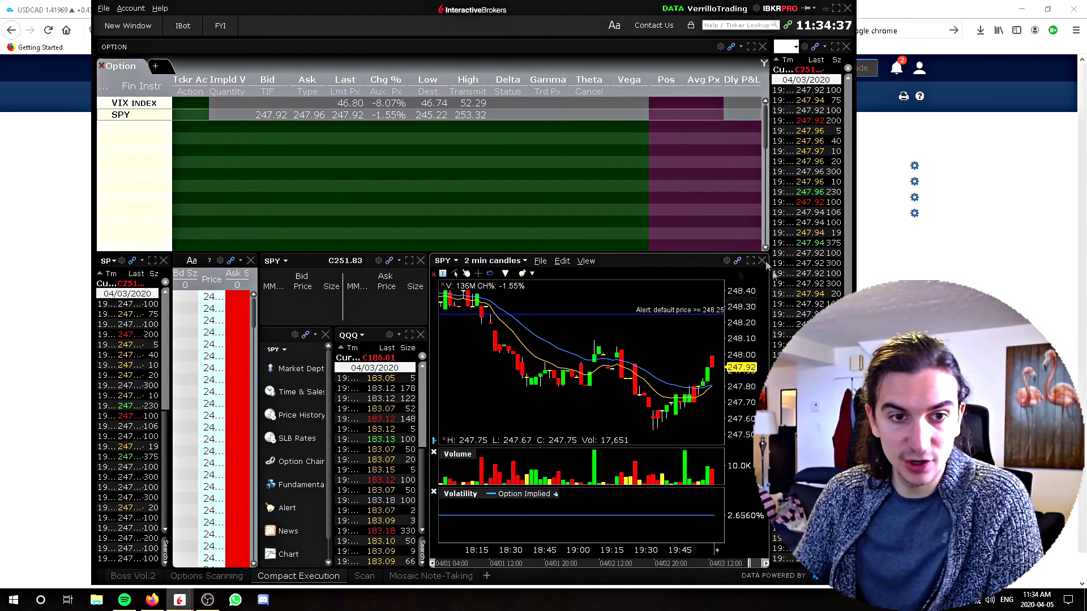
right_click(138, 119)
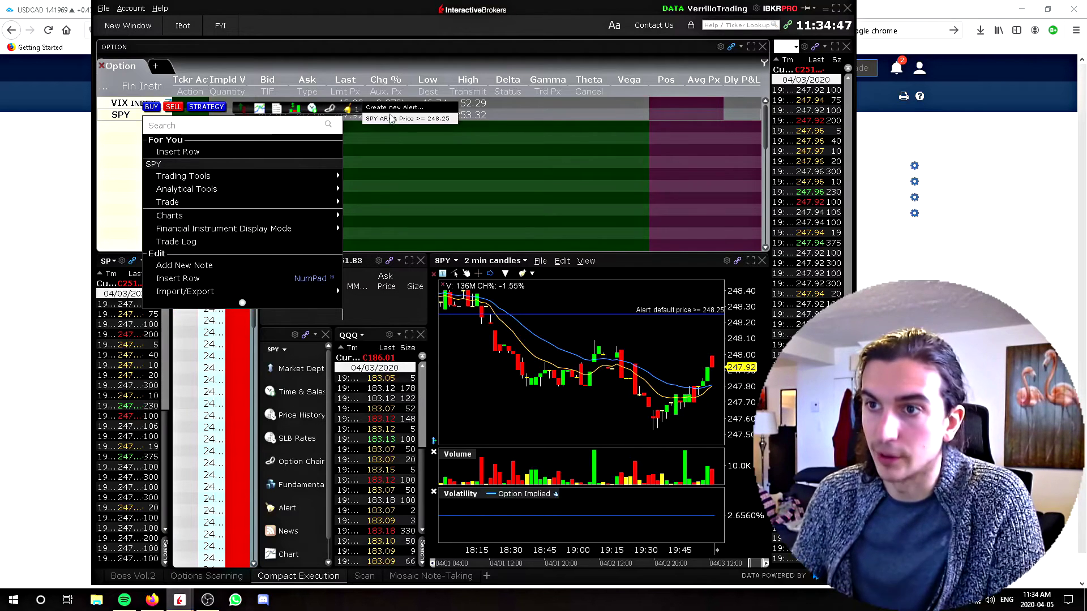
left_click(393, 109)
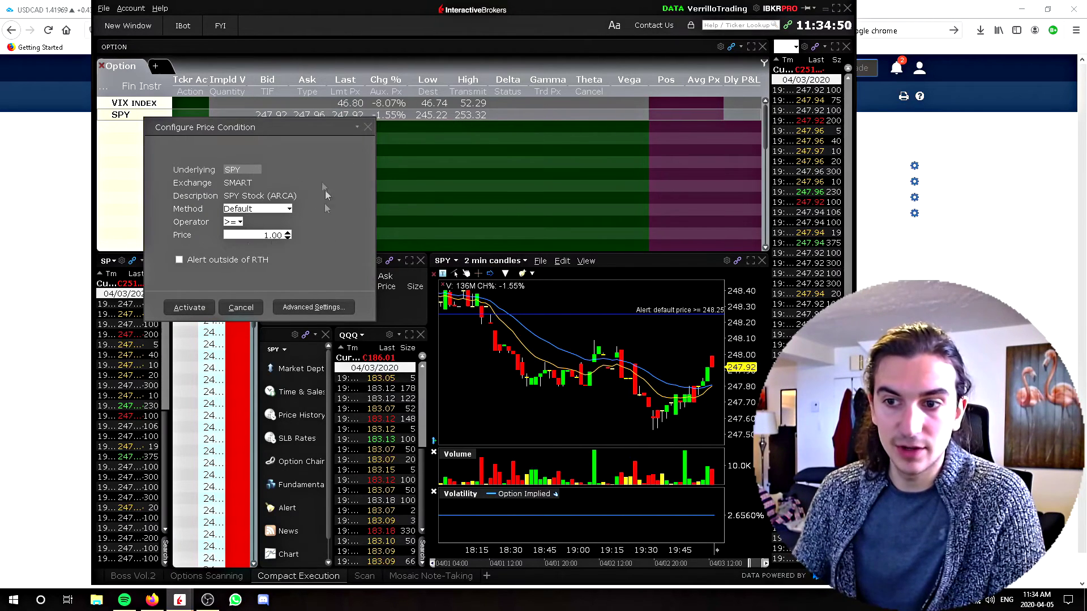
left_click(233, 222)
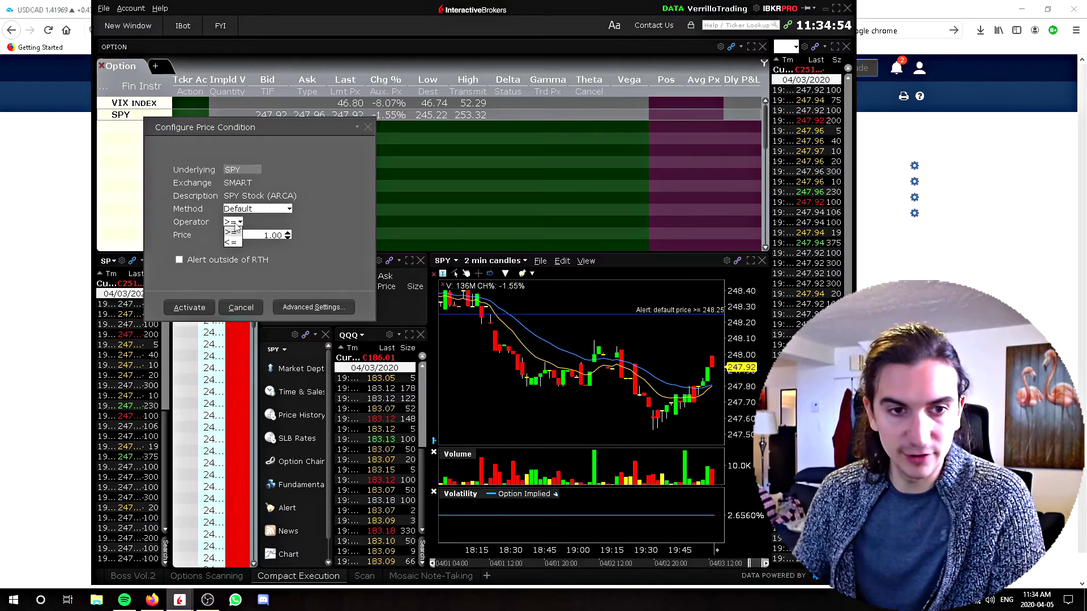
left_click(233, 242)
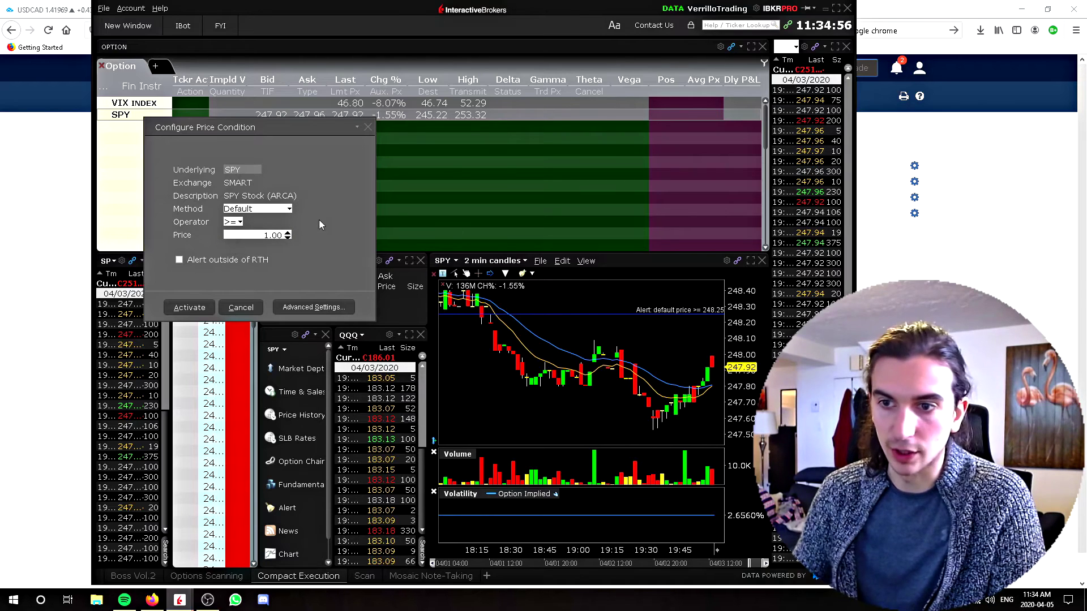
key("Escape")
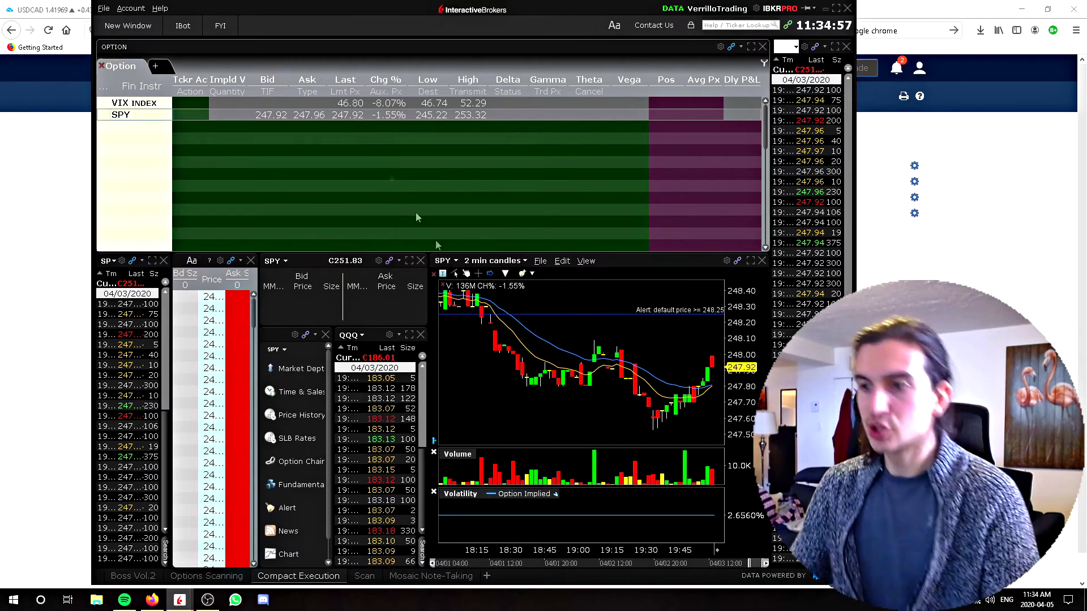
right_click(670, 315)
Dismiss the alert line colour dialog unchanged and delete the 248.25 alert line from the chart.
left_click(696, 335)
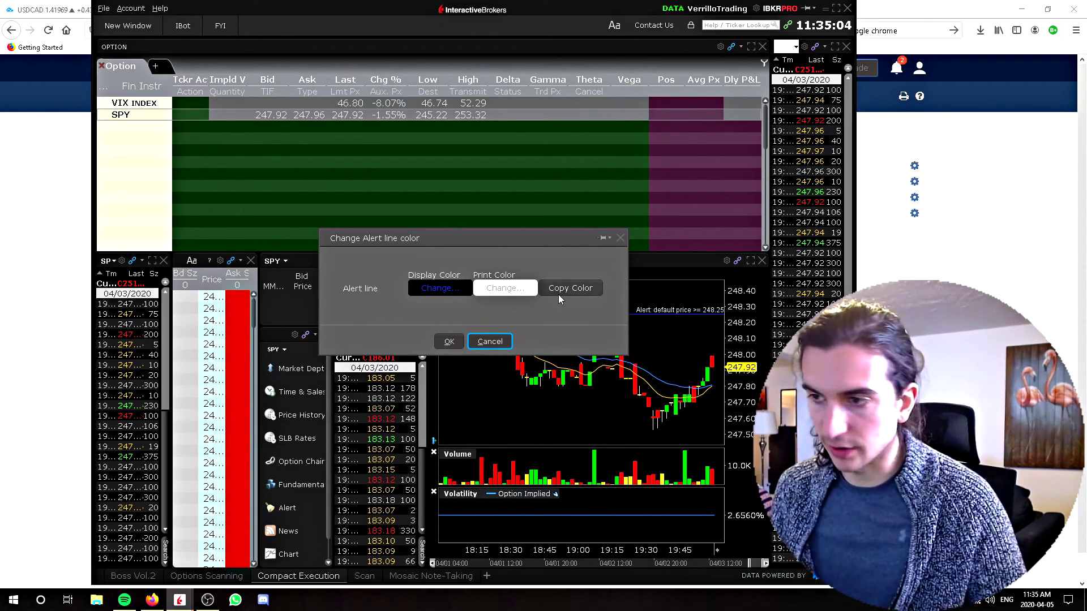
left_click(620, 239)
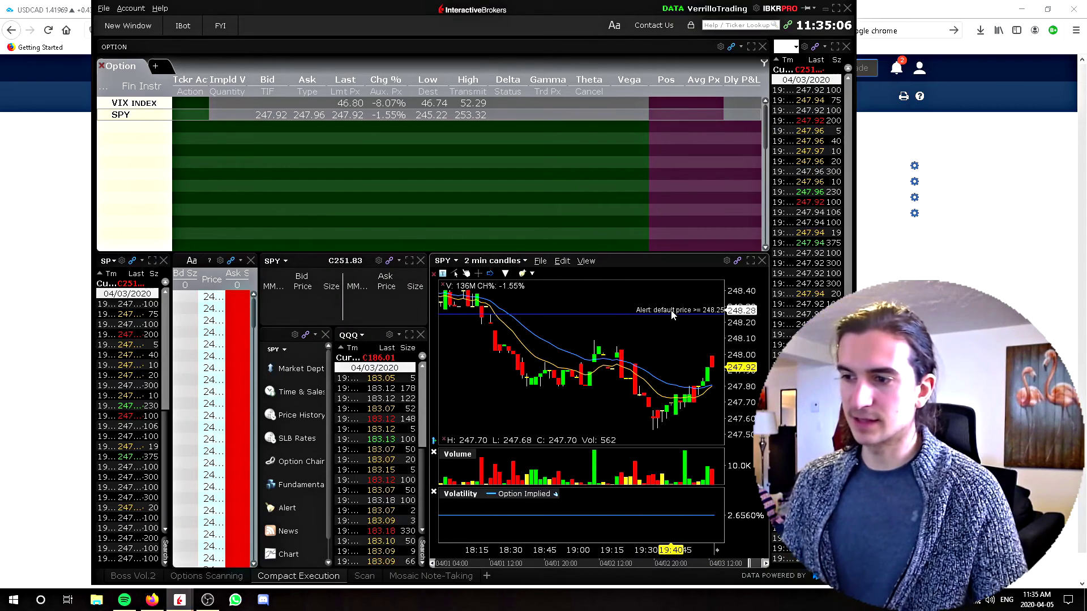
key("Delete")
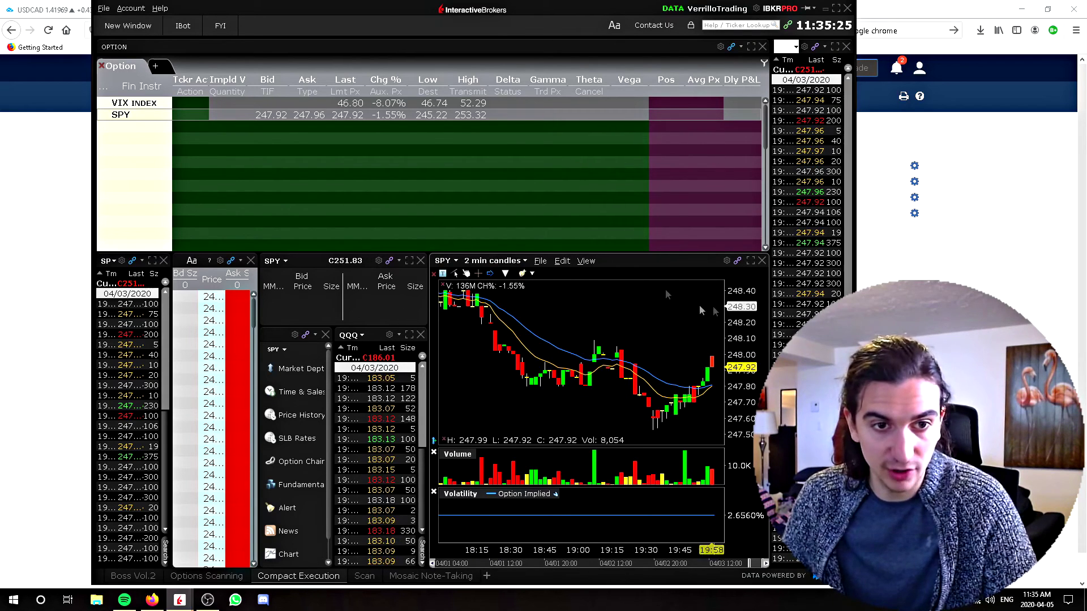
left_click(521, 274)
left_click(623, 314)
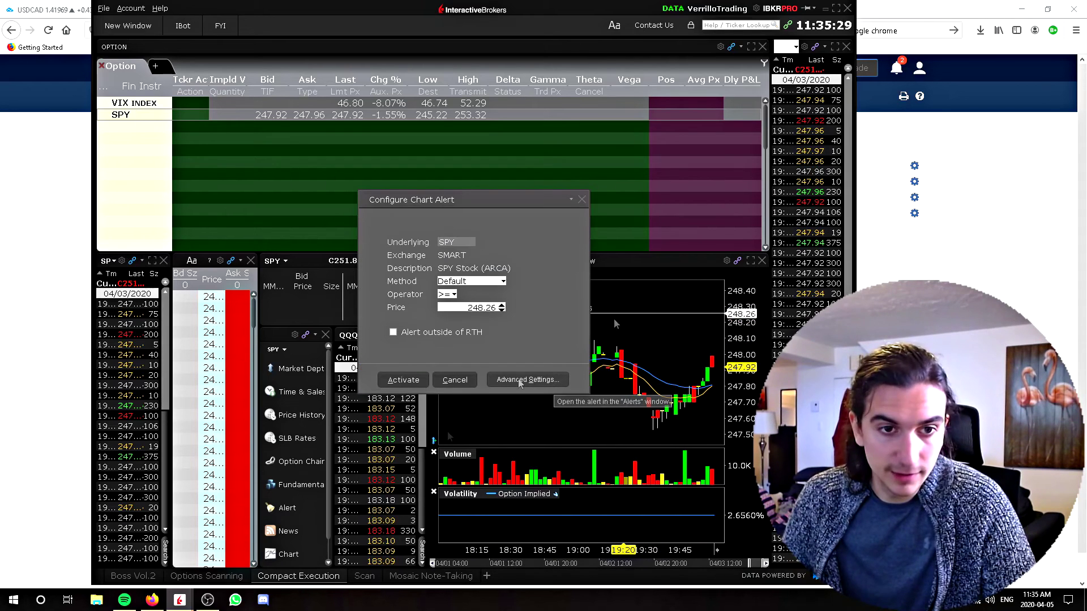
left_click(582, 199)
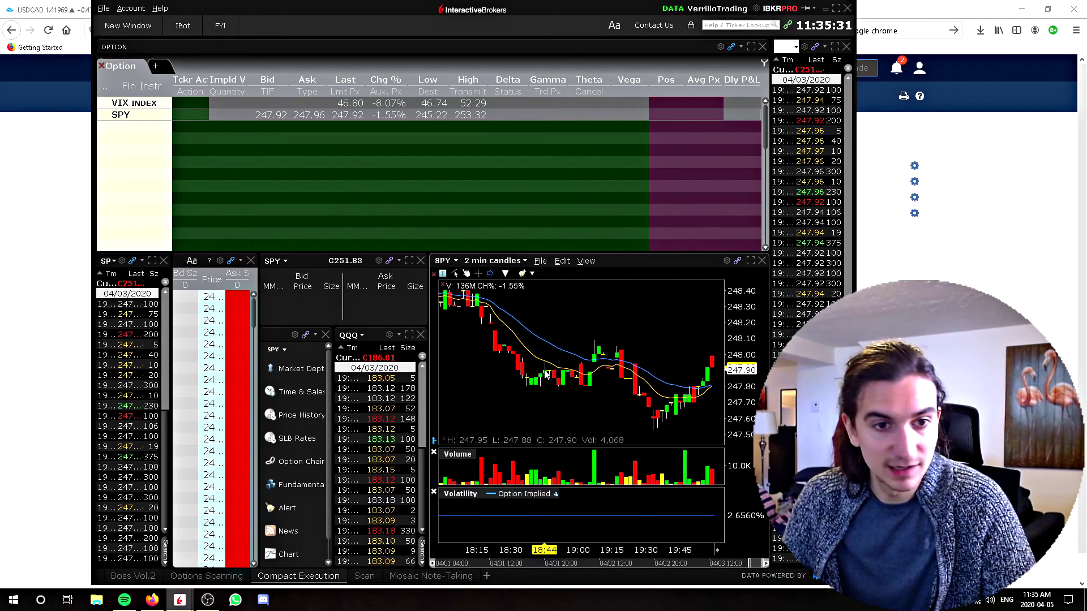